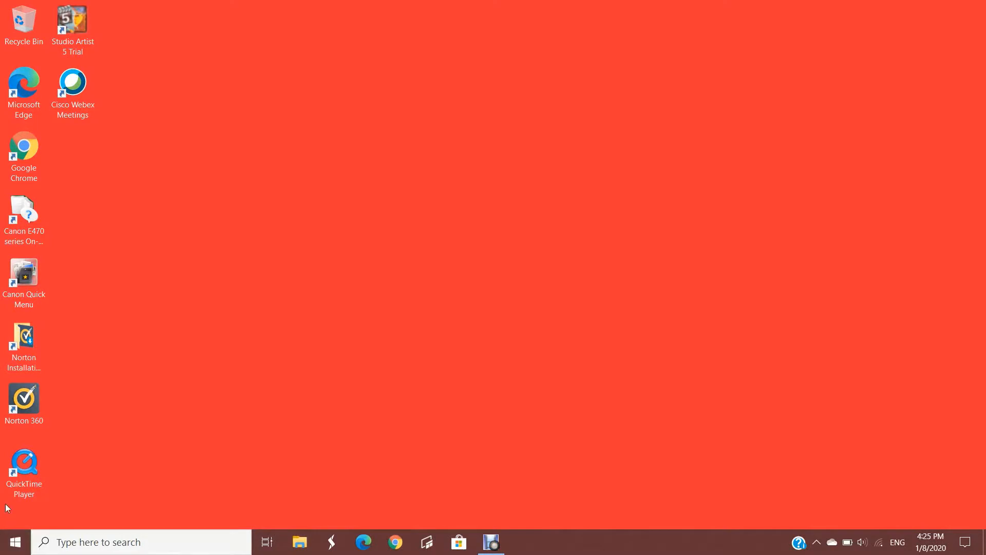
click(176, 536)
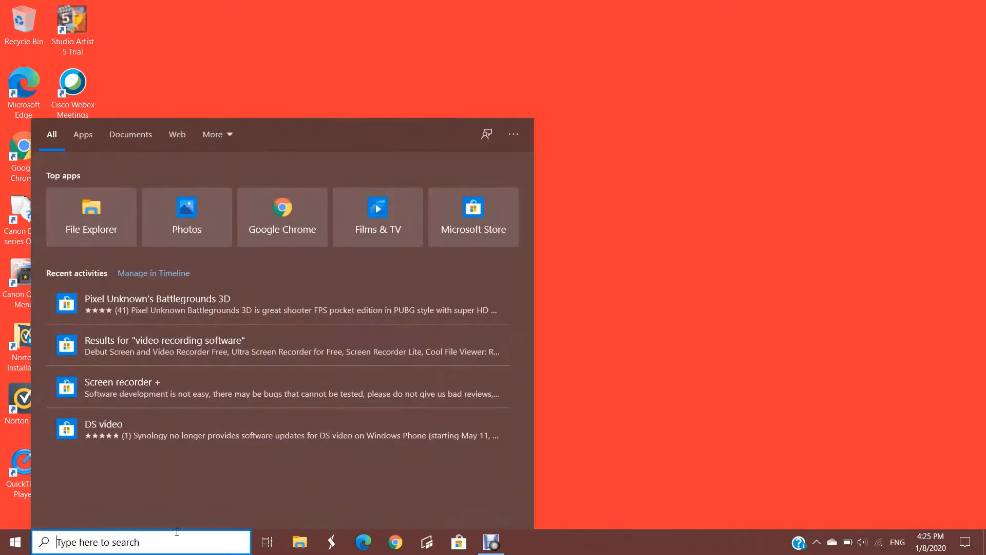
text(video editor)
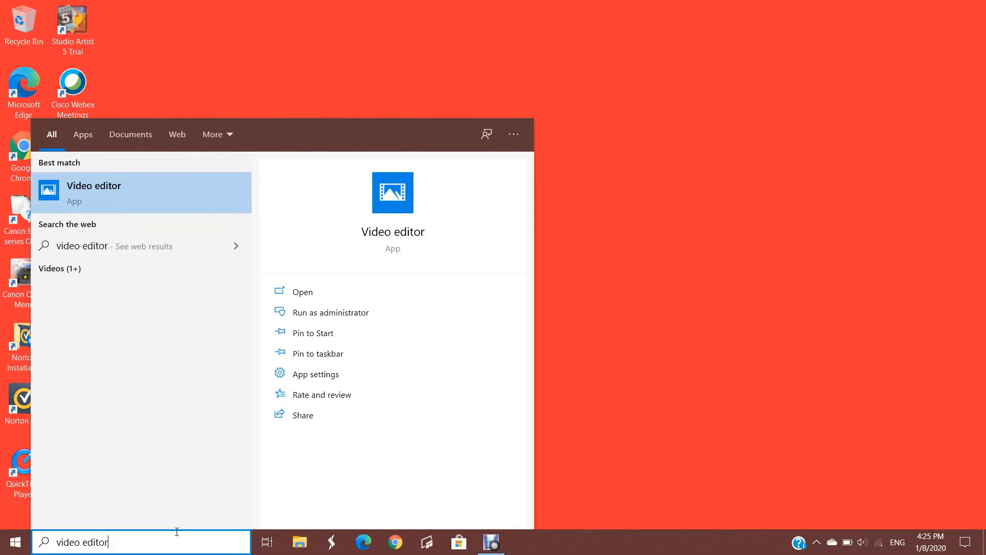
key(Return)
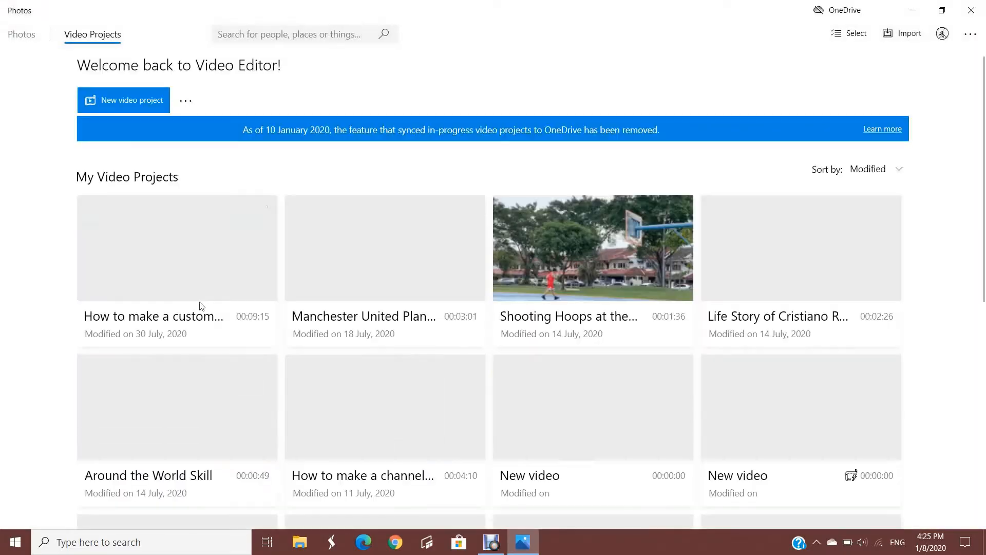
click(136, 105)
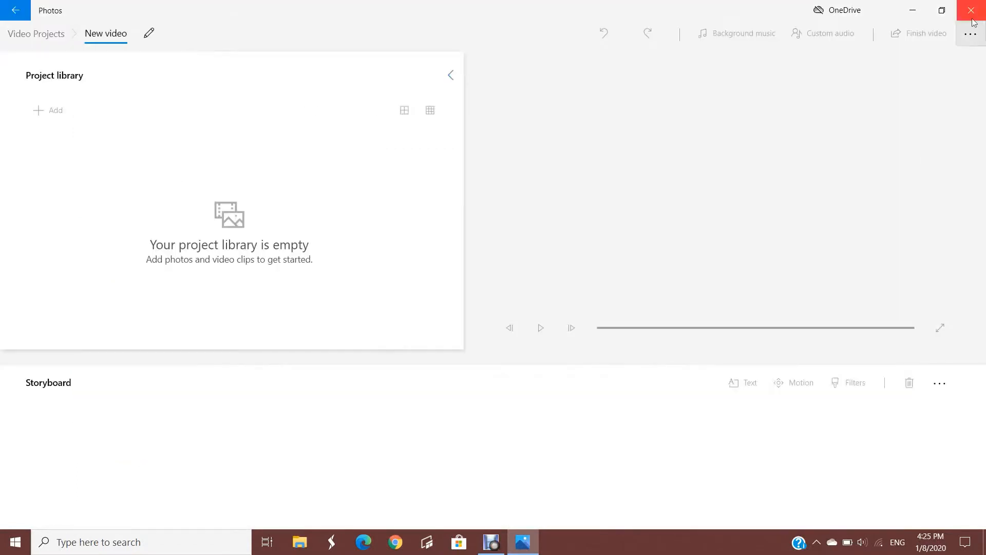
click(970, 16)
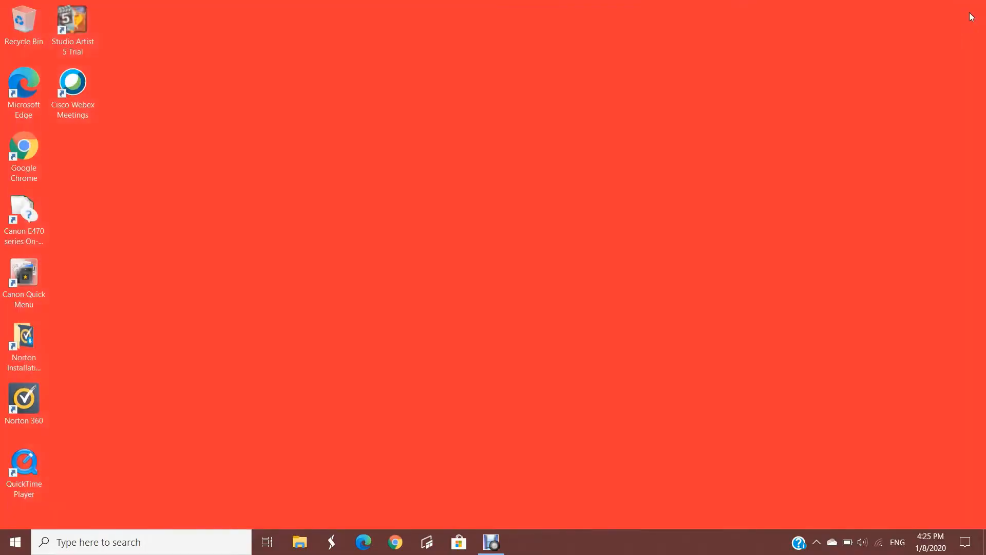
Step: Open the Photos app from the desktop and start a new blank video project
click(212, 541)
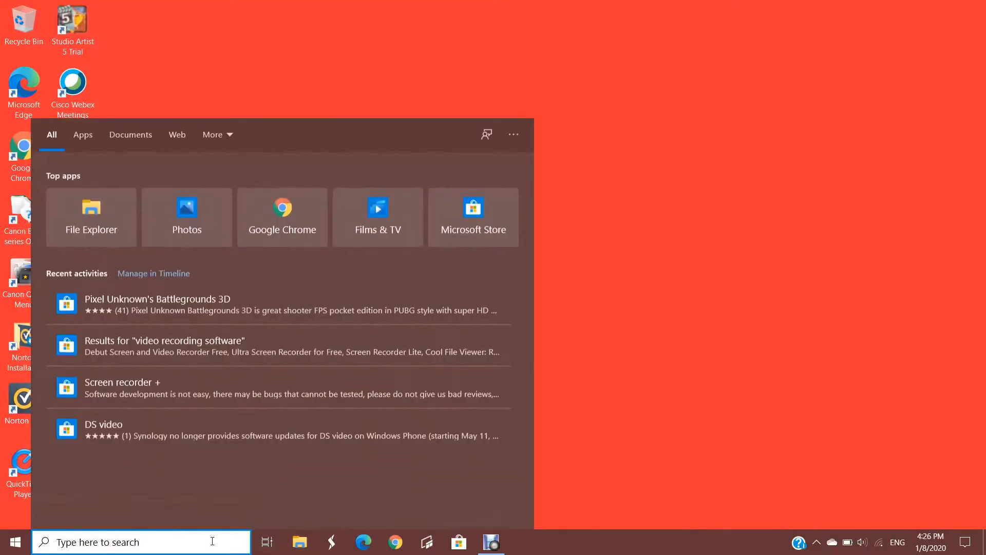
text(photos)
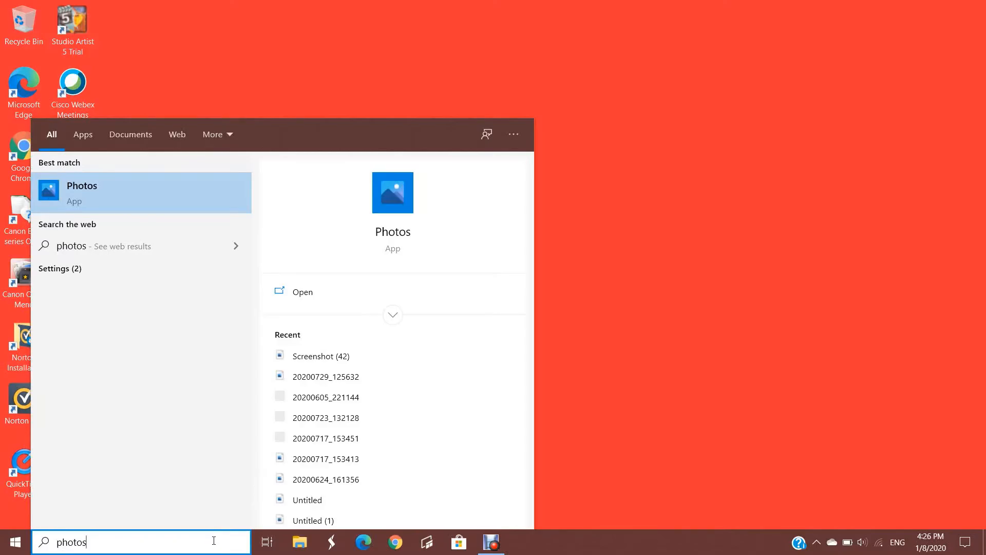
key(Return)
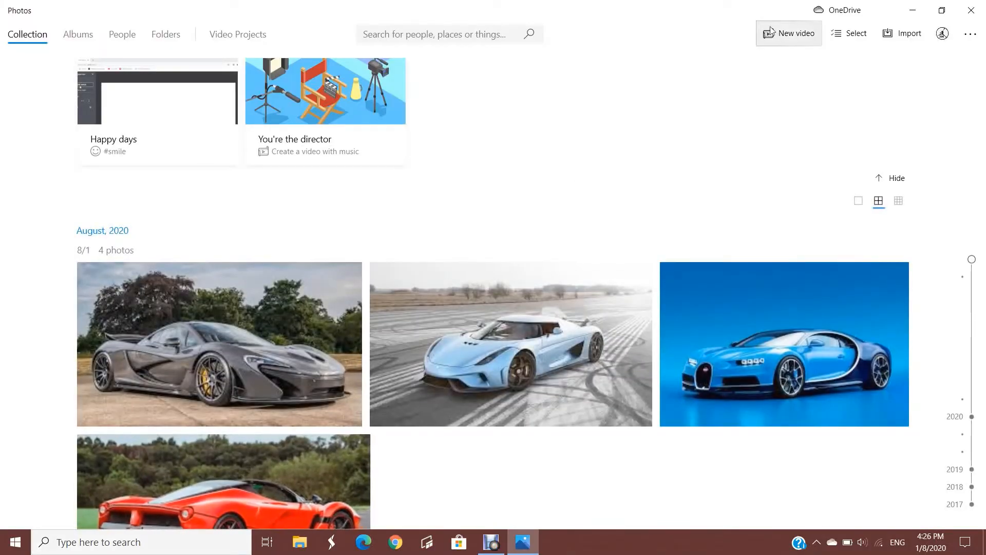
click(776, 36)
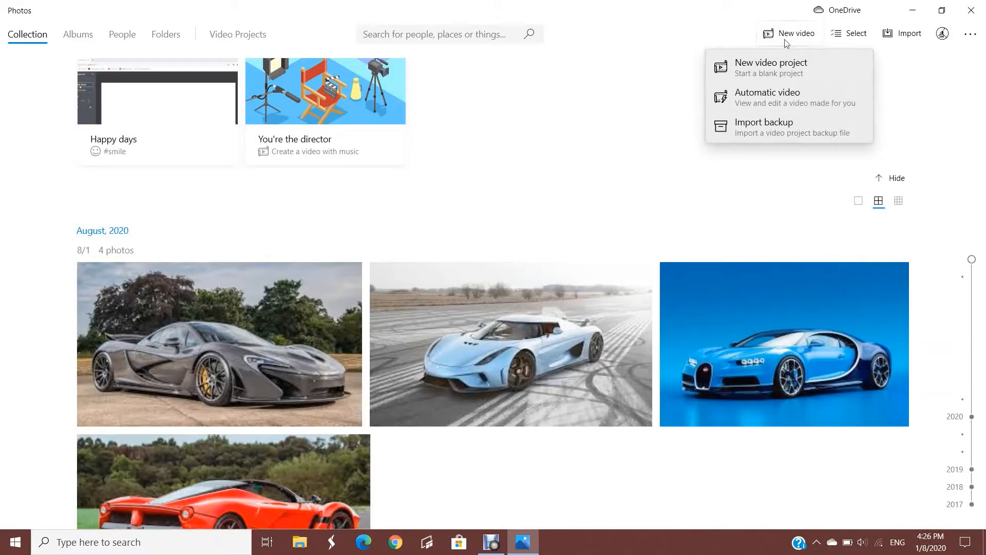
click(789, 69)
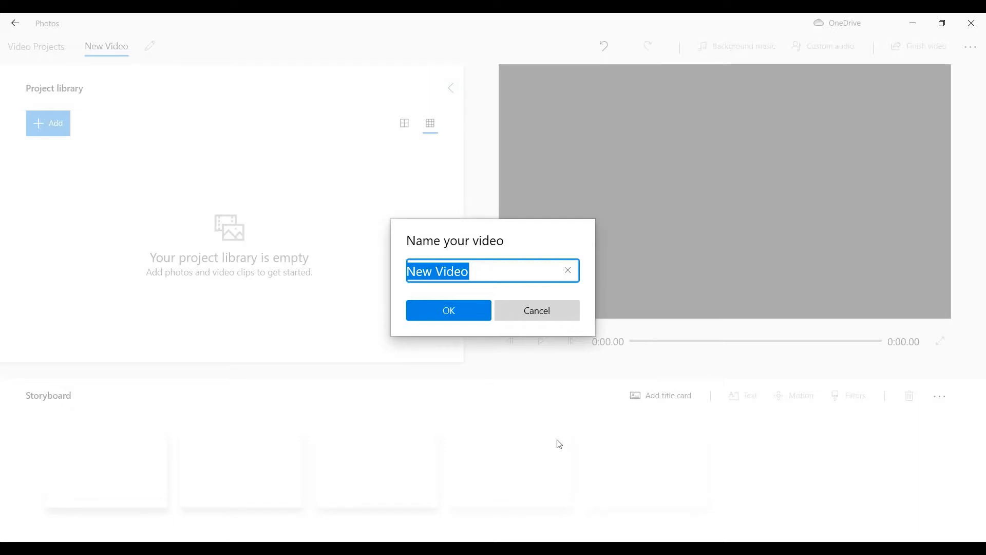
Step: Name the new video project Super Cars
key(BackSpace)
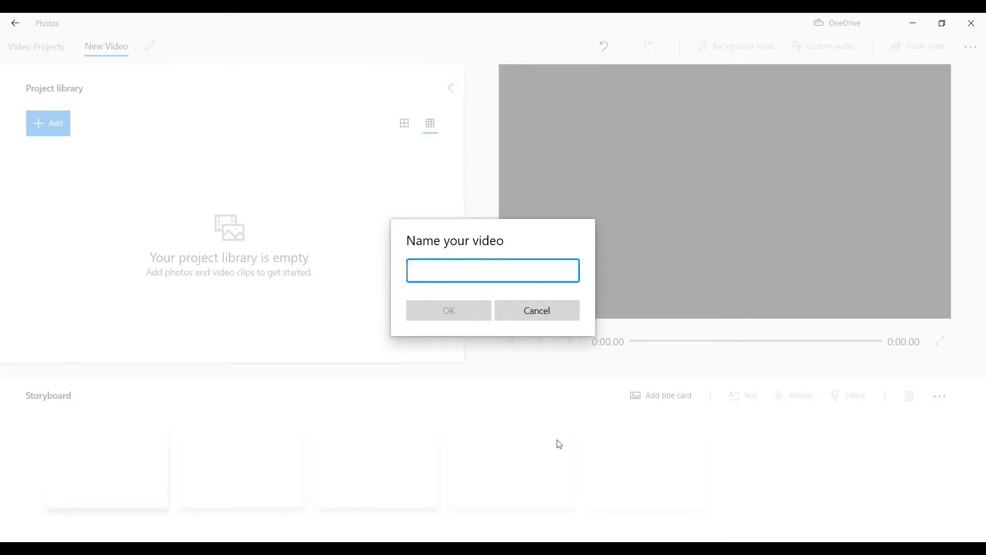
text(Super )
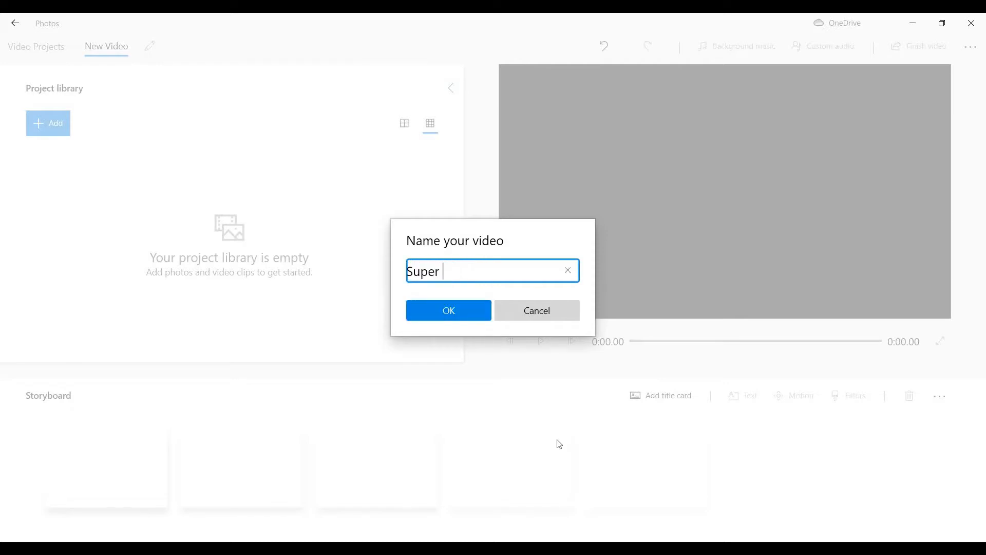
text(Cars)
click(485, 318)
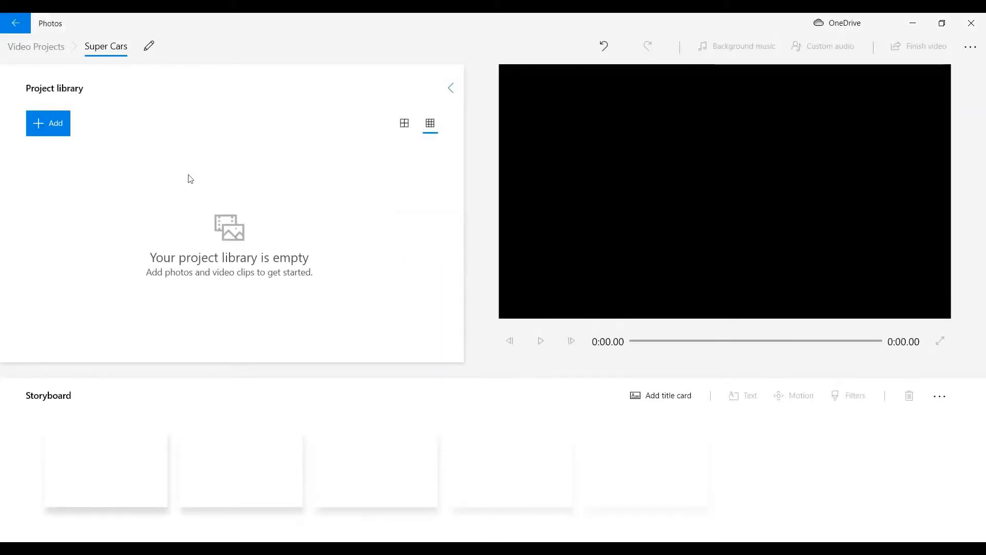
Step: Add a title card to the storyboard and give it the text Super Cars in the Joy animated style
click(657, 394)
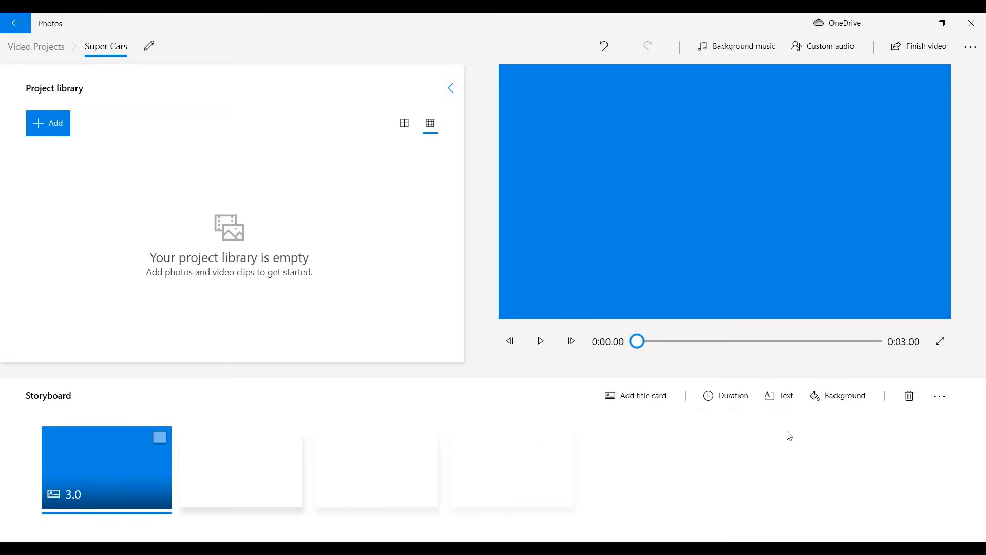
click(772, 410)
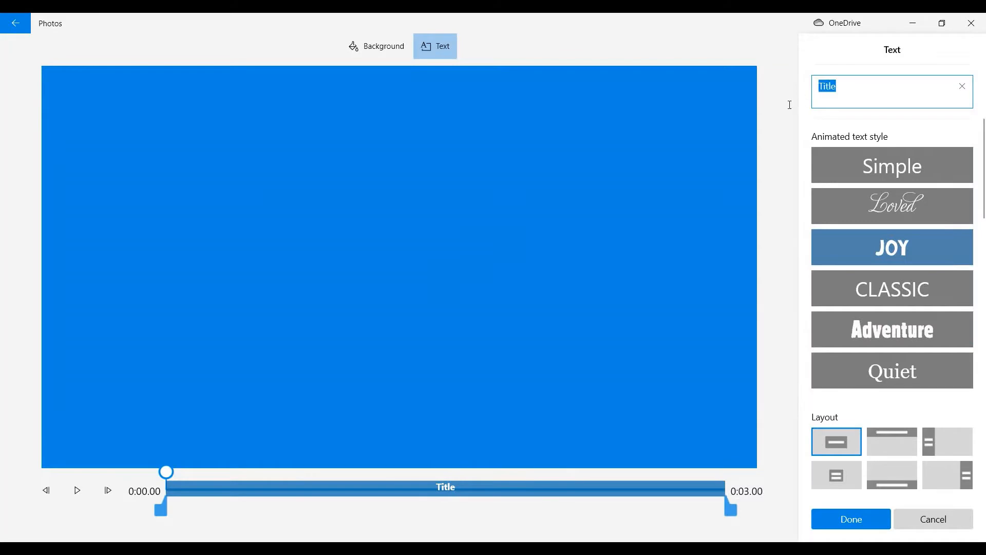
key(BackSpace)
text(Super)
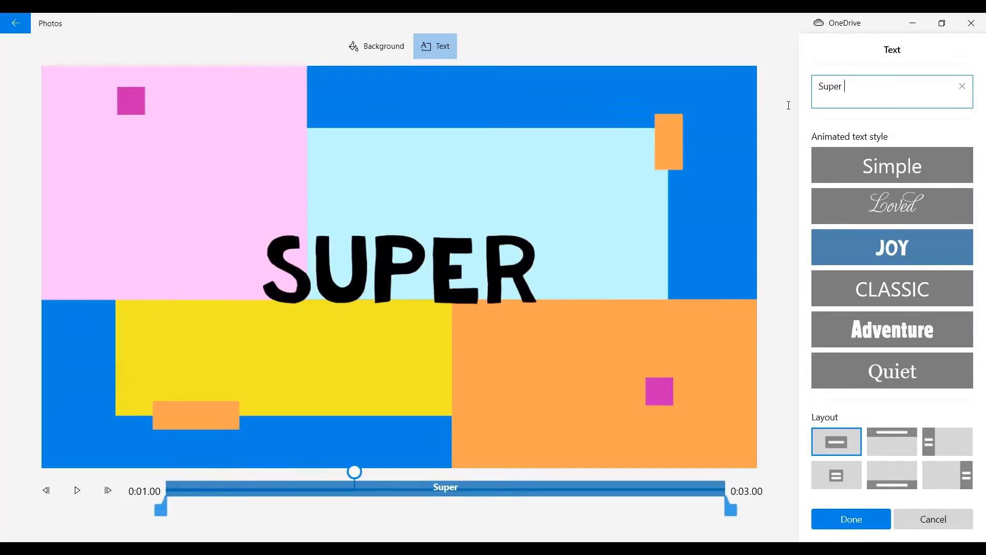
text( Cars)
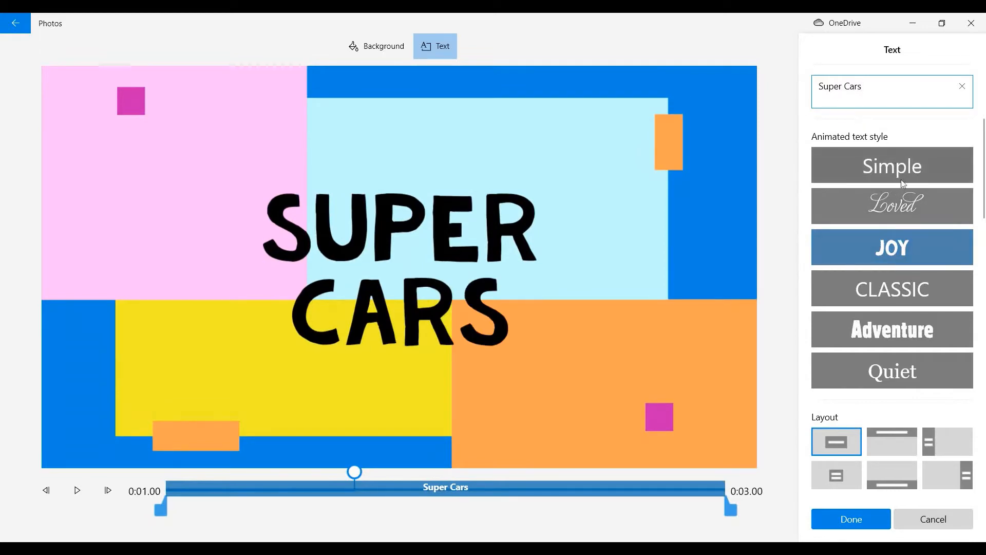
scroll(906, 226, down, 3)
scroll(907, 238, up, 3)
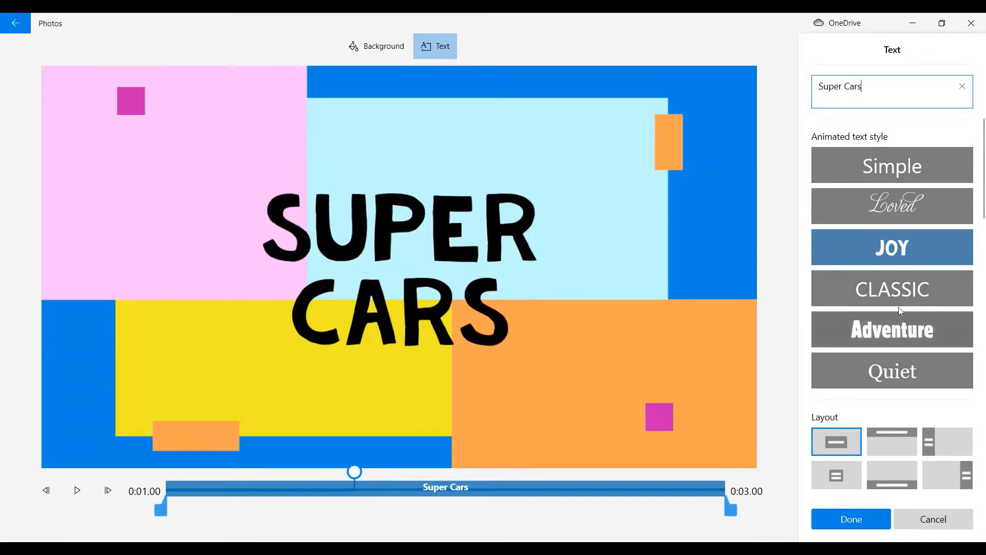
scroll(906, 273, down, 8)
scroll(912, 292, up, 8)
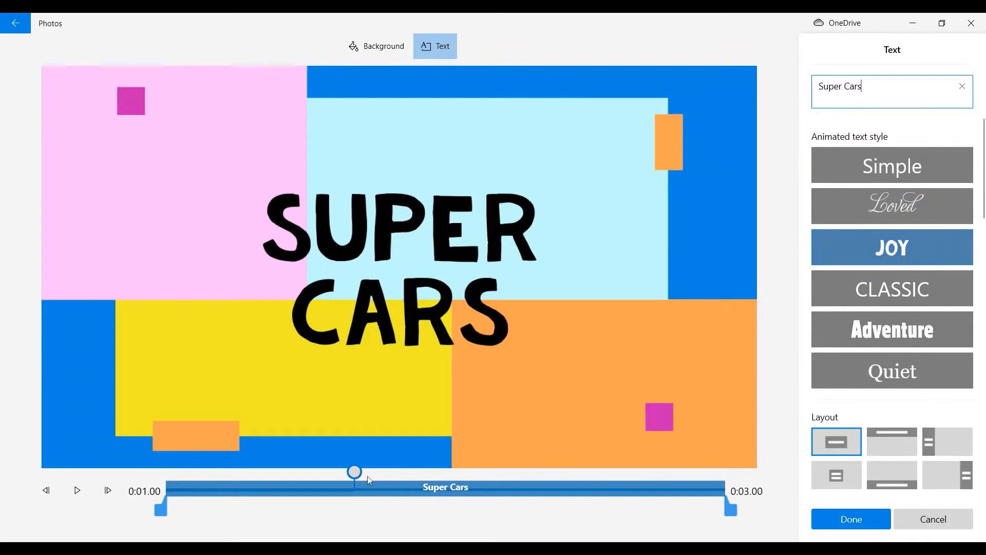
click(848, 519)
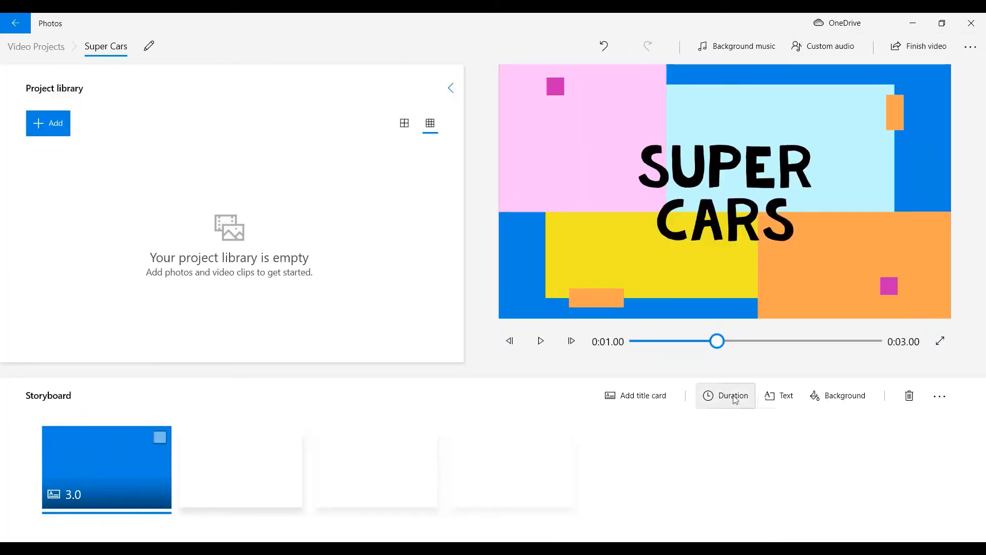
Step: Set the title card's duration to 6 seconds
click(736, 400)
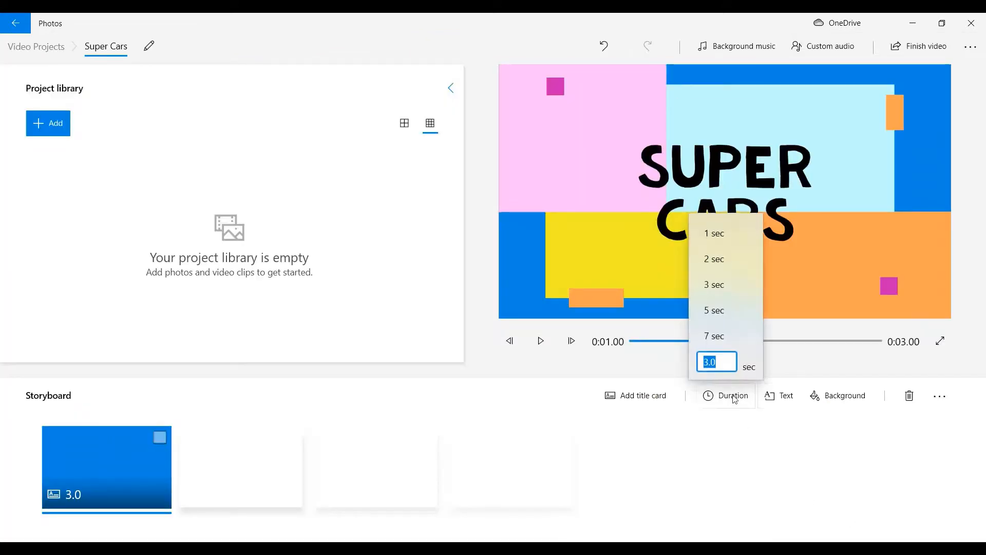
key(BackSpace)
text(6)
key(Return)
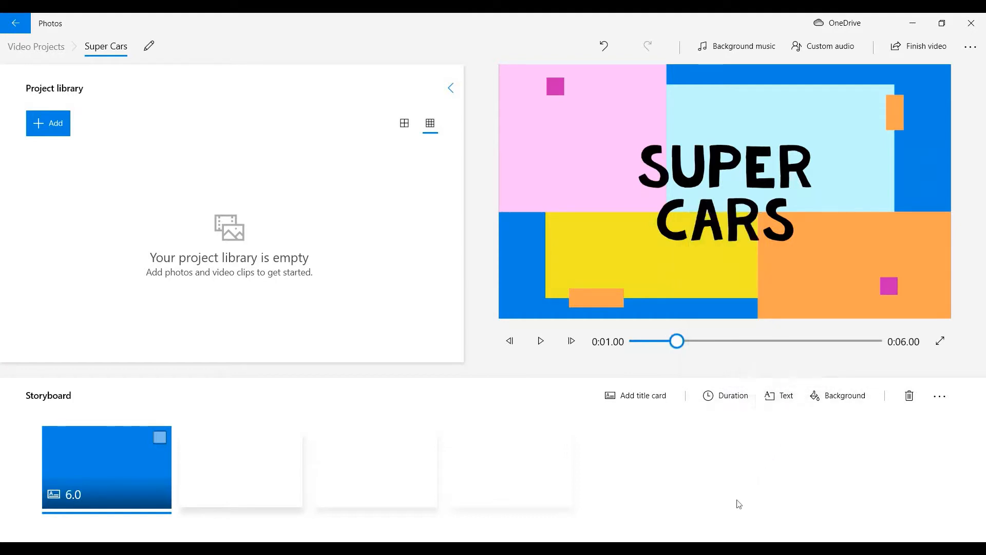
Step: Extend the Super Cars text on the title card so it displays until the end of the card
click(786, 405)
drag(448, 502, 728, 503)
click(847, 519)
Step: Import the four car pictures from the Super Cars folder on this PC into the project library
click(45, 116)
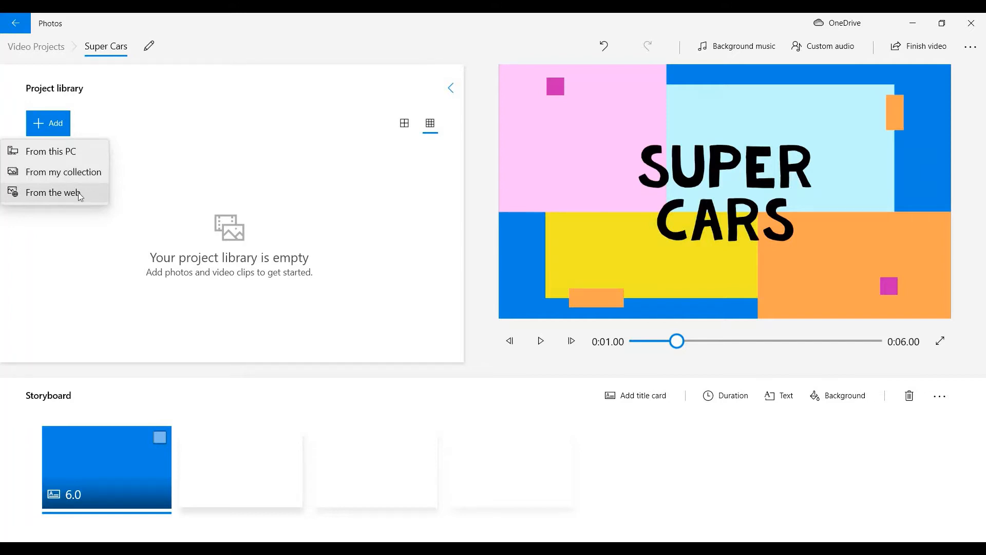
click(89, 153)
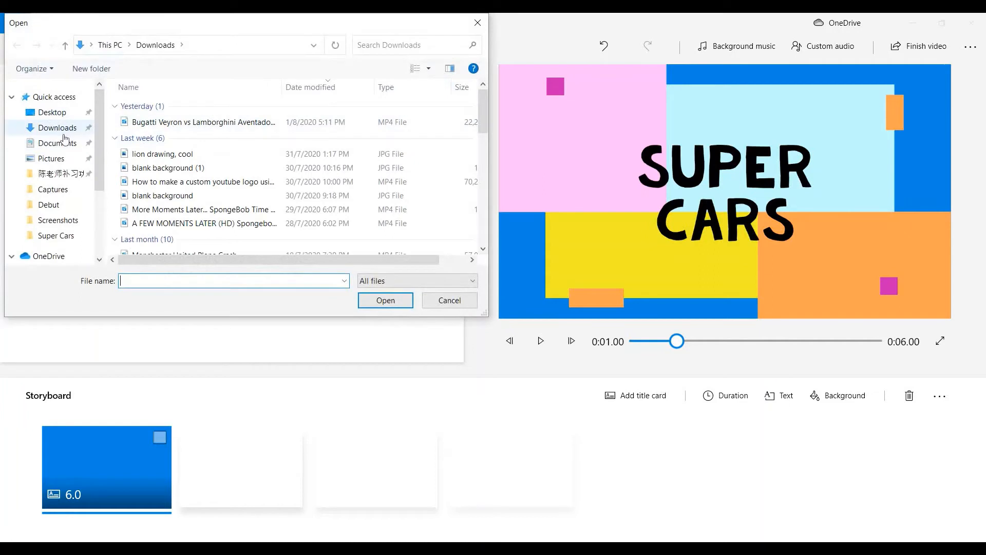
click(58, 240)
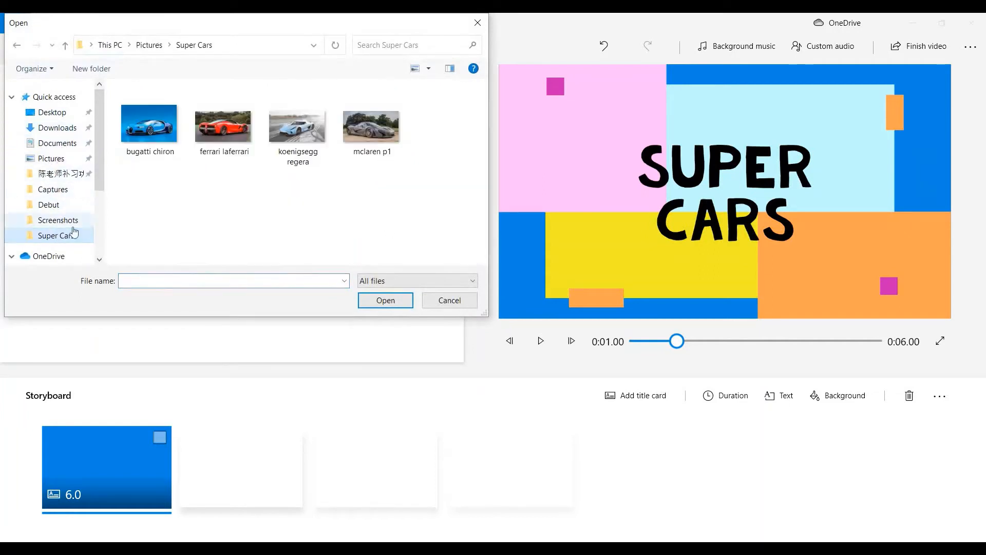
drag(125, 161, 440, 128)
click(386, 301)
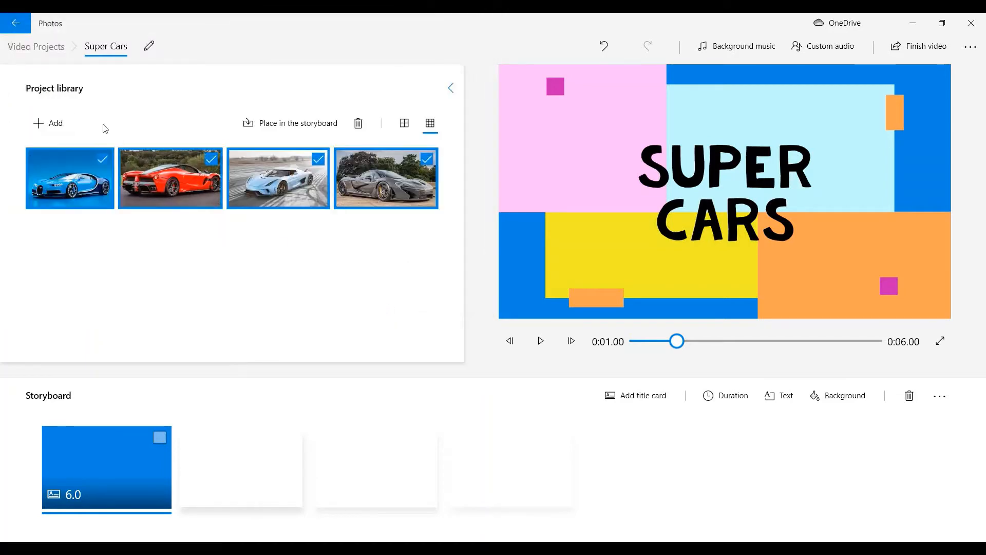
Step: Import the Bugatti Veyron vs Lamborghini Aventador MP4 video from the Downloads folder into the project library
click(61, 127)
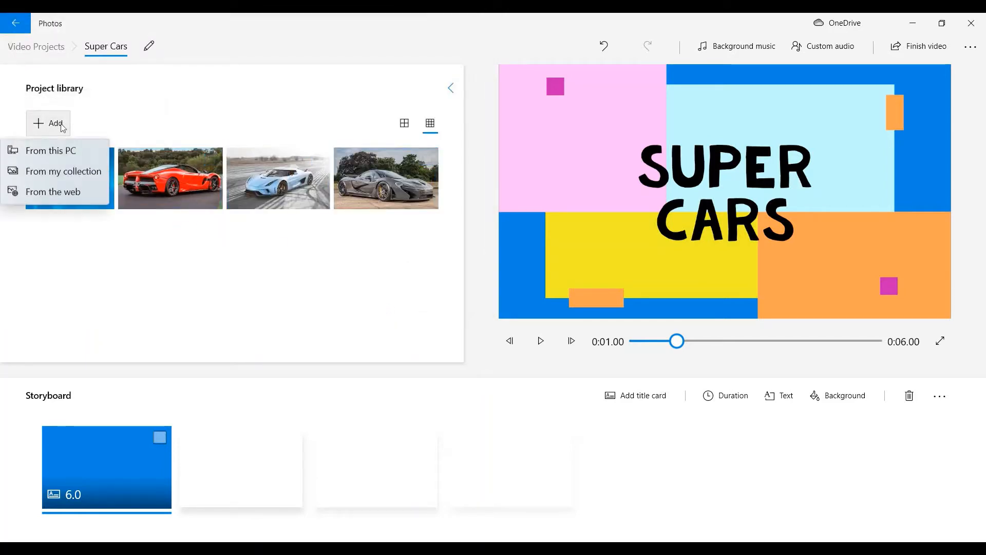
click(72, 149)
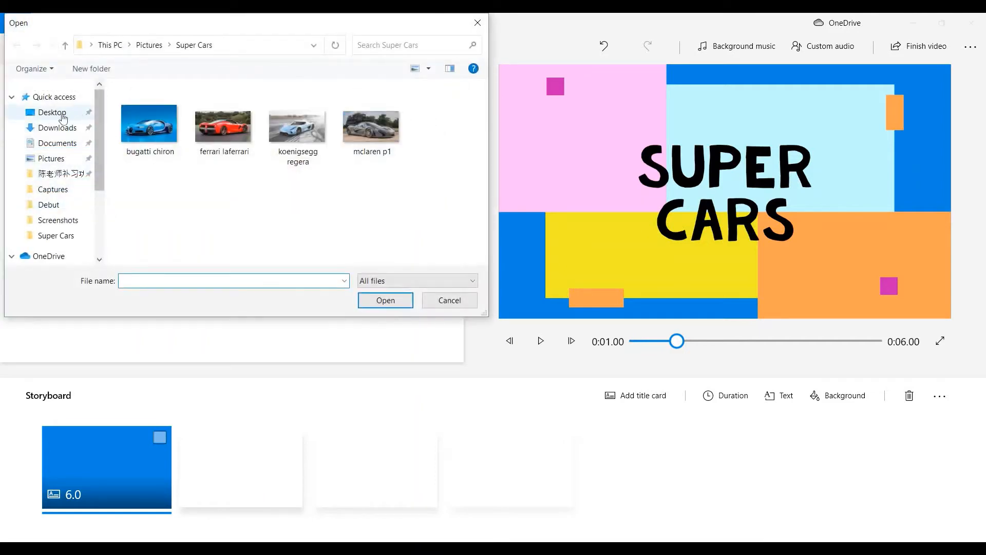
click(56, 131)
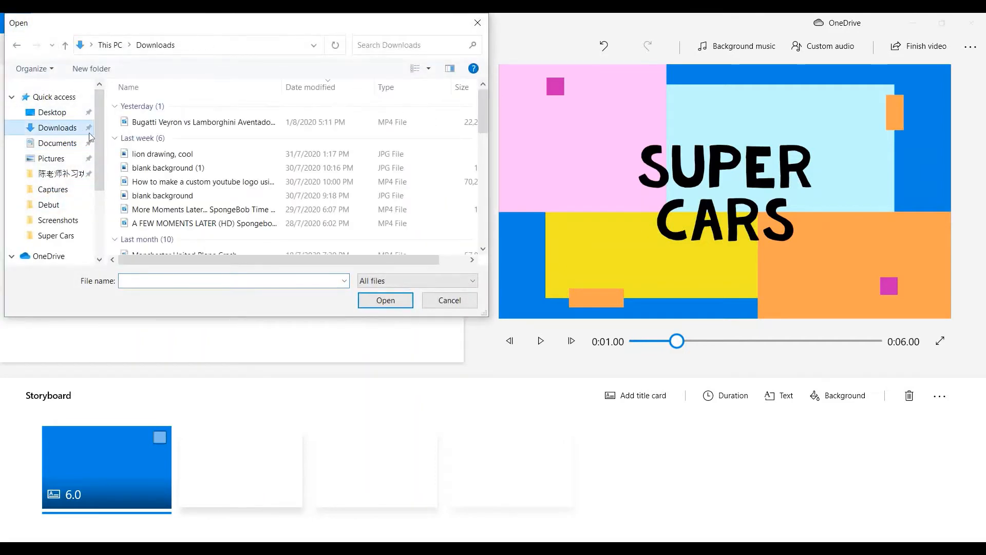
click(215, 123)
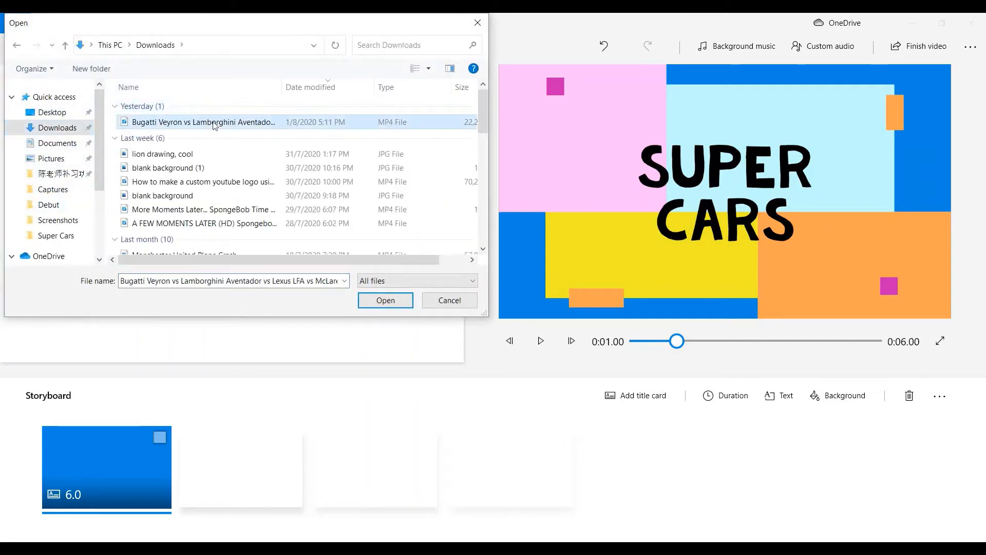
click(371, 299)
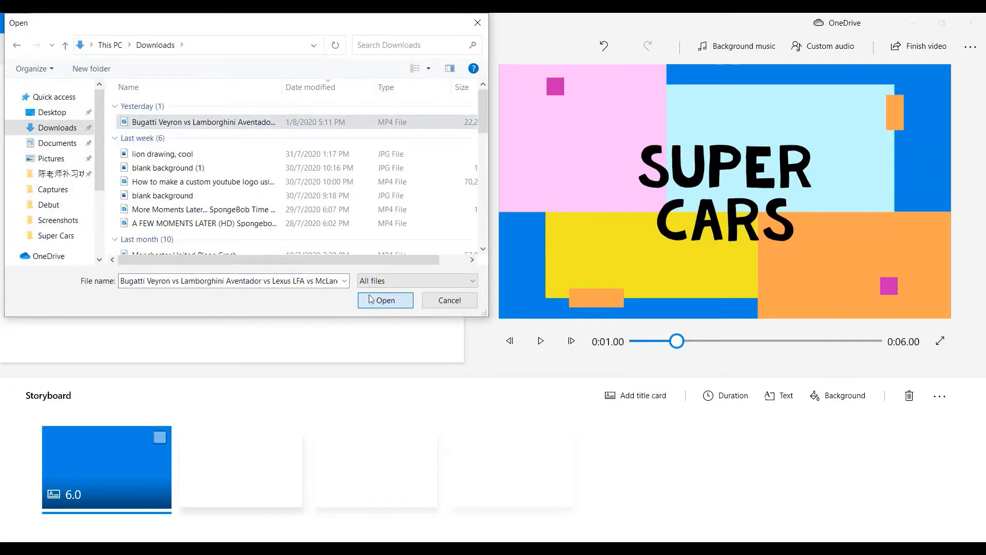
Step: Place the video, then the Bugatti, Ferrari, Koenigsegg and McLaren pictures in the storyboard after the title card
drag(83, 224, 260, 475)
drag(69, 164, 386, 457)
drag(205, 207, 526, 488)
drag(290, 190, 674, 471)
drag(390, 177, 809, 473)
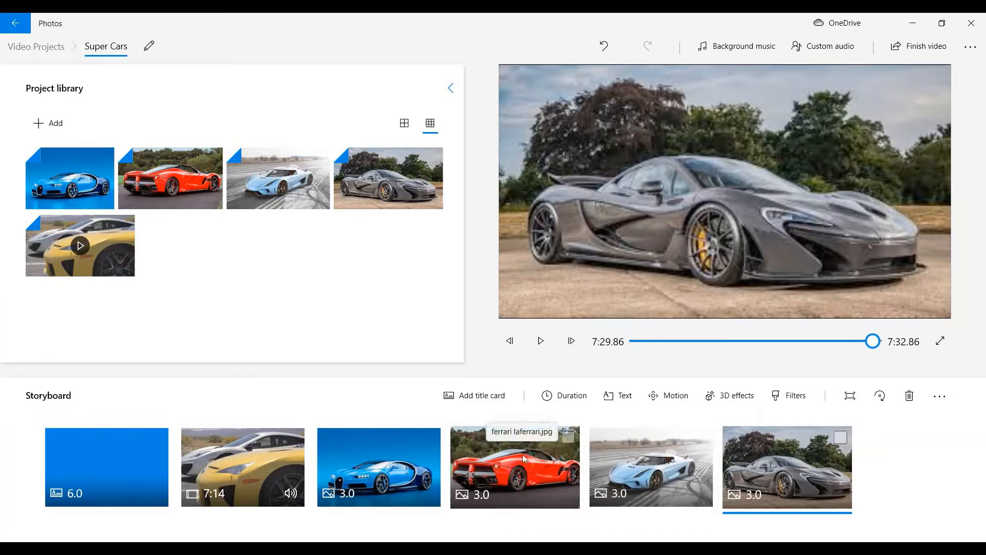
Step: Reorder the storyboard after the title card to Ferrari, McLaren, Koenigsegg, Bugatti and finally the video clip
drag(524, 457, 263, 483)
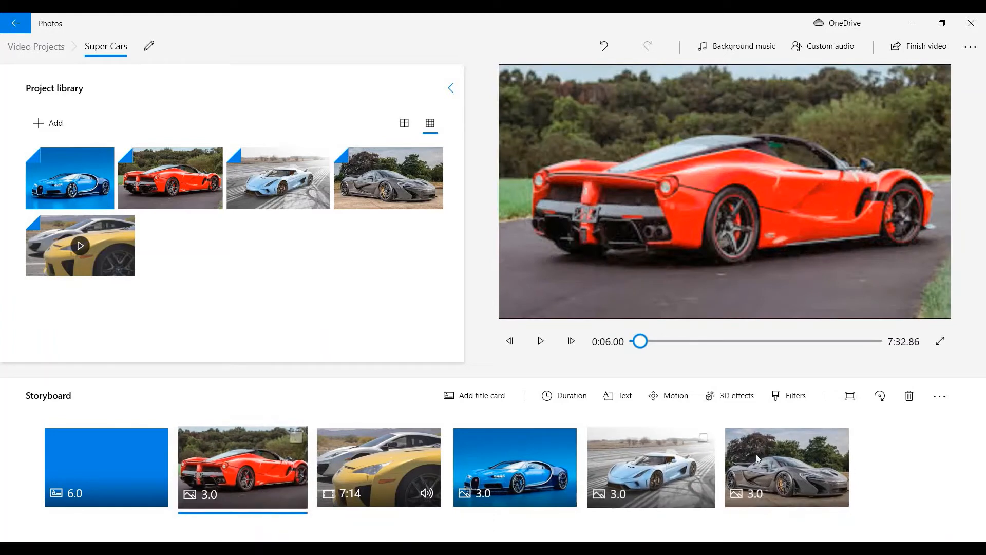
drag(814, 480, 411, 482)
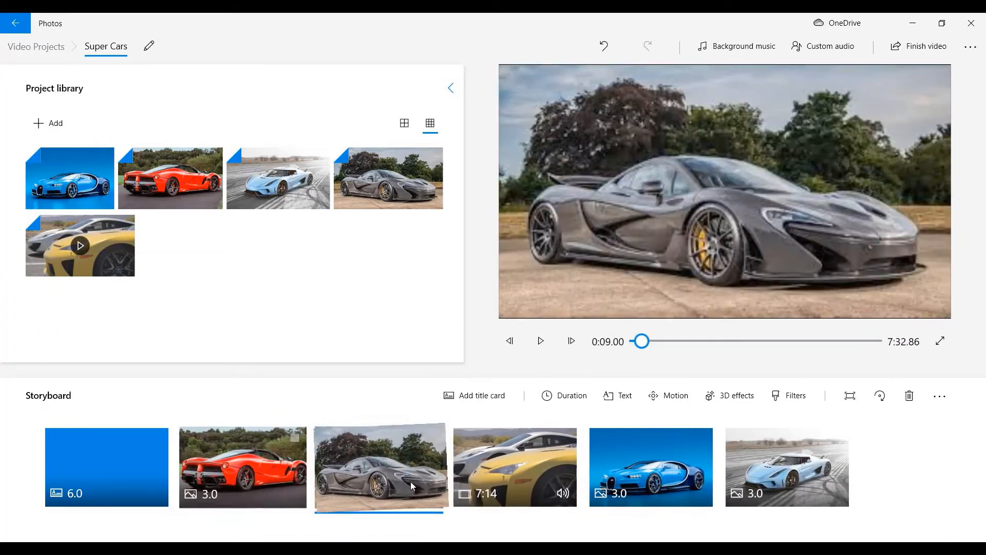
drag(818, 466, 534, 479)
drag(796, 474, 674, 482)
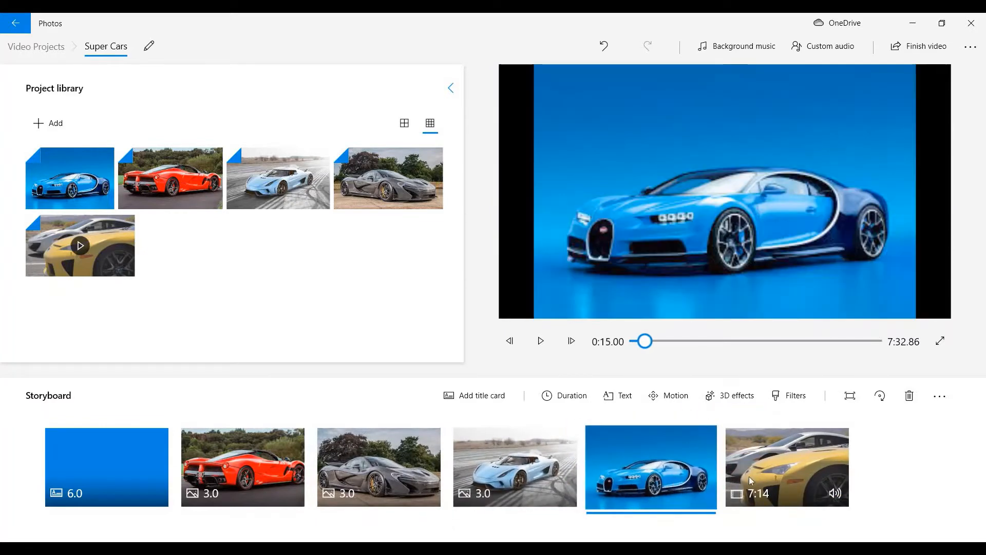
Step: Add the caption text "Ferrari Laferrari" to the Ferrari picture in the storyboard
click(247, 464)
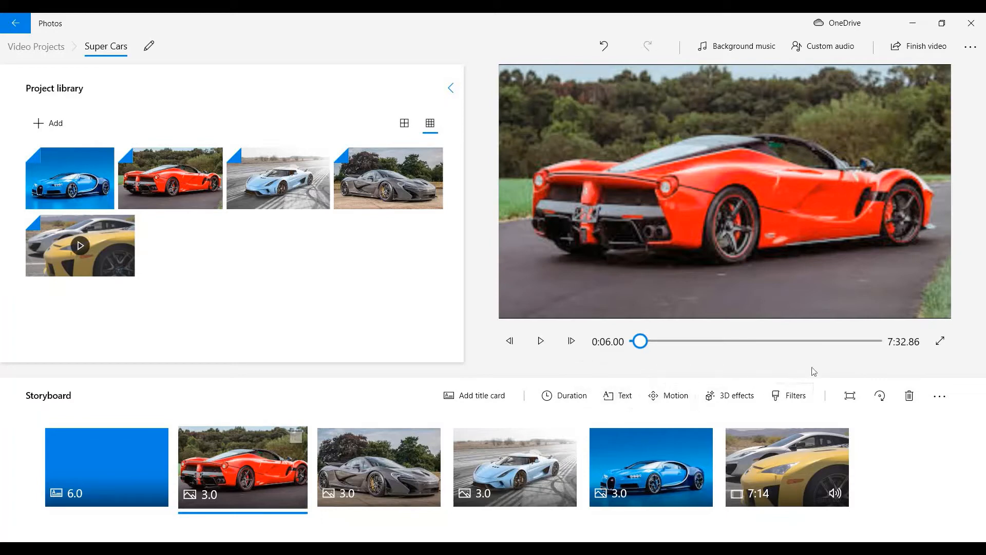
click(619, 406)
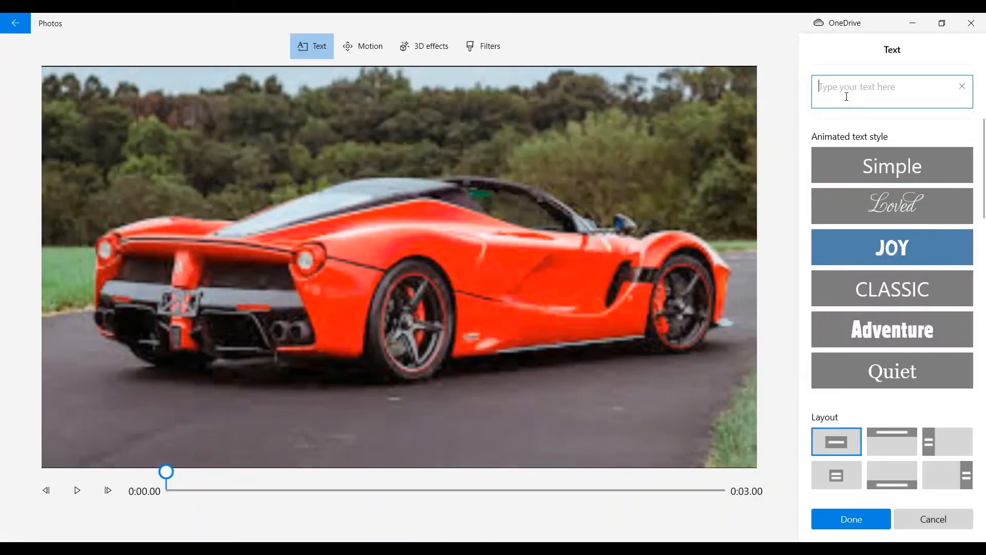
text(Fe)
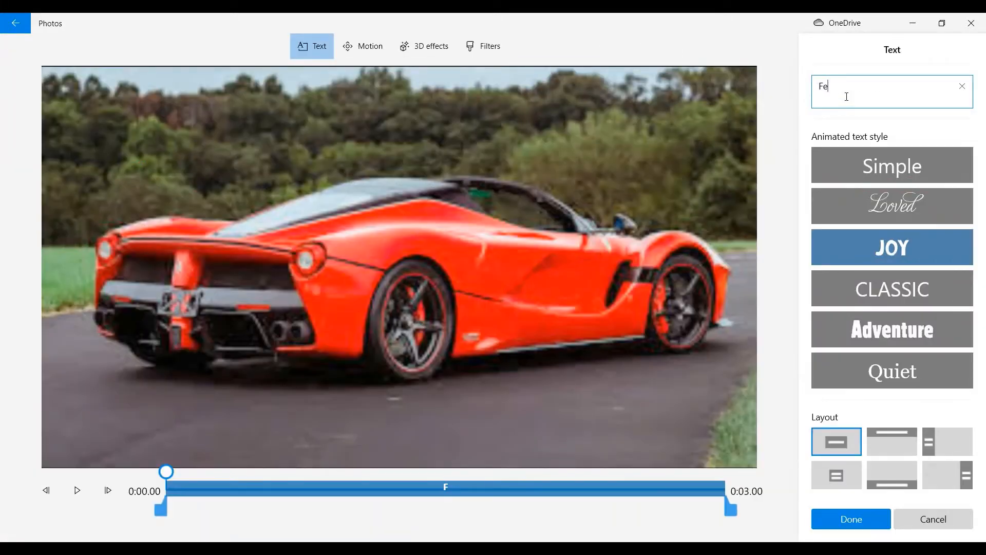
text(rrari )
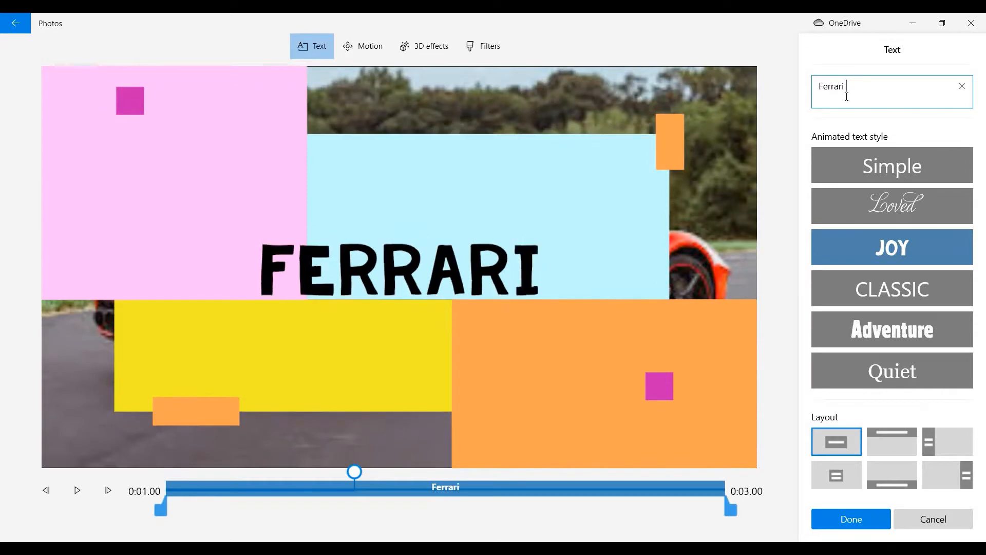
text(Laferrari)
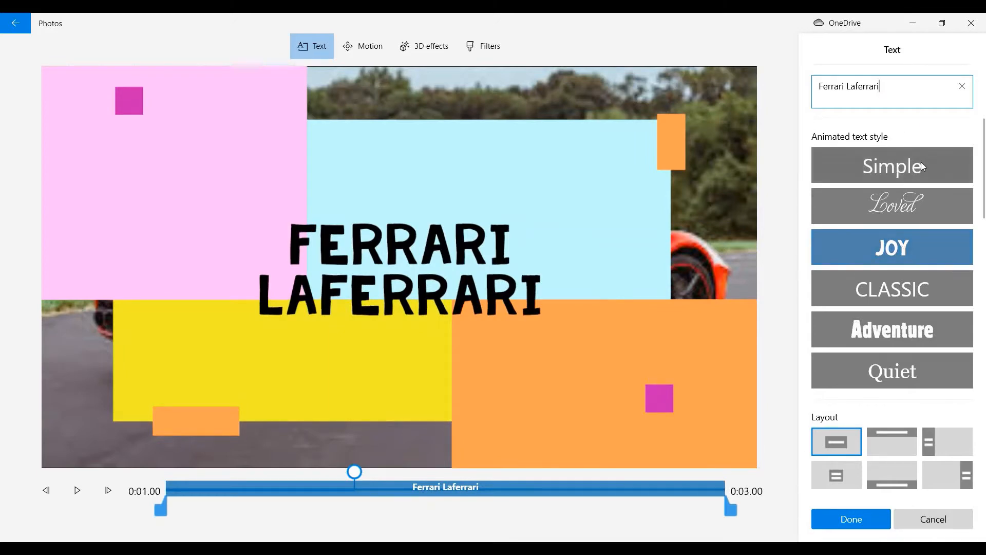
Step: Give the Ferrari caption the poetry animated text style with the layout along the upper edge of the picture
scroll(893, 283, down, 4)
scroll(893, 283, down, 5)
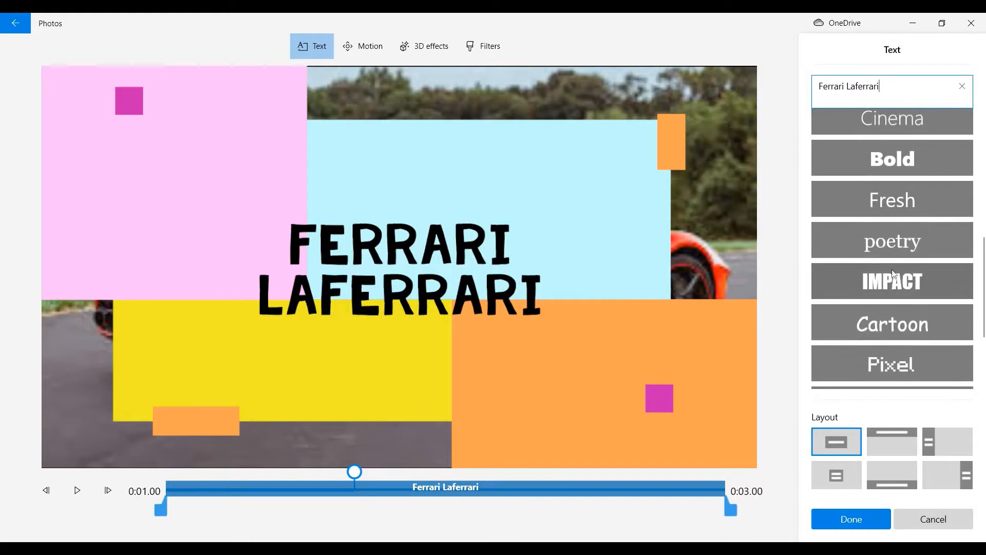
click(902, 248)
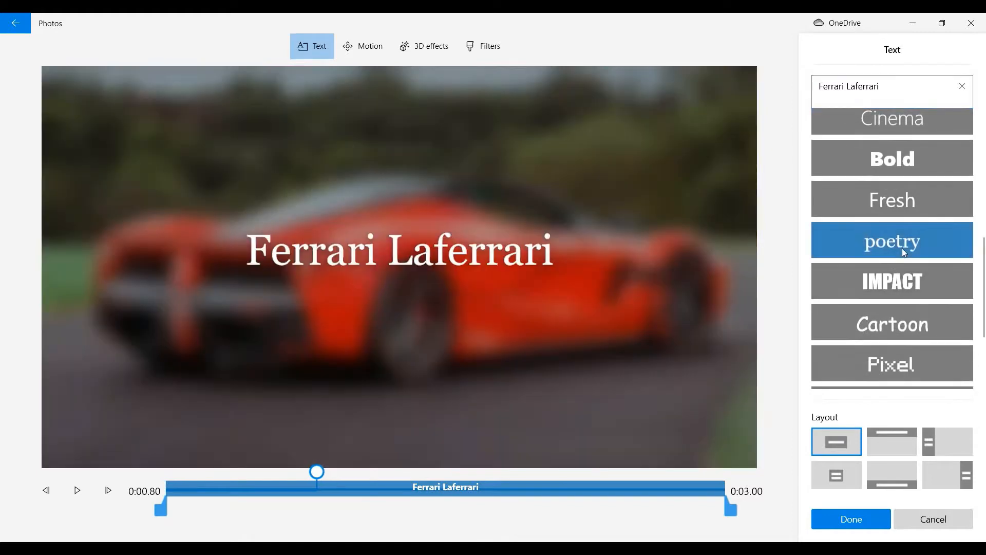
click(899, 438)
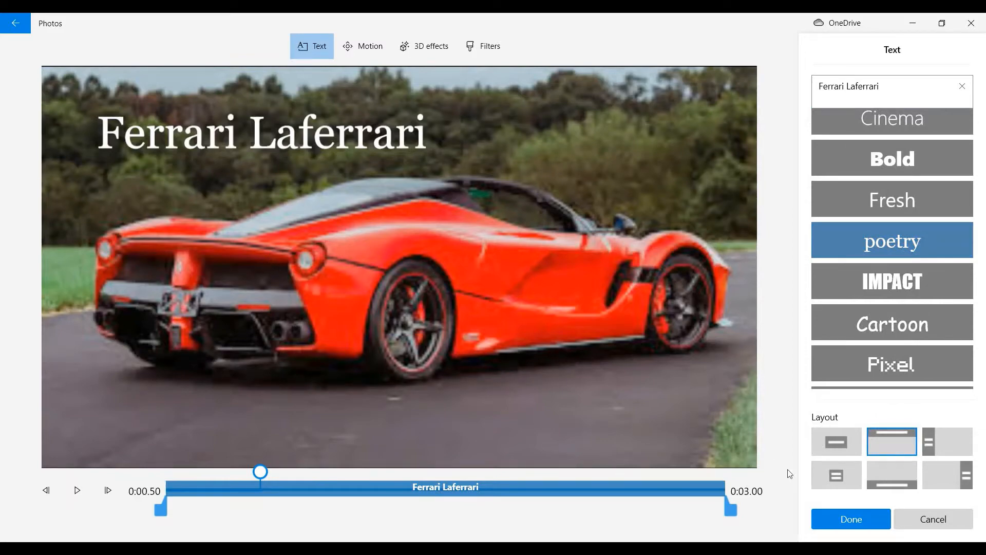
click(845, 518)
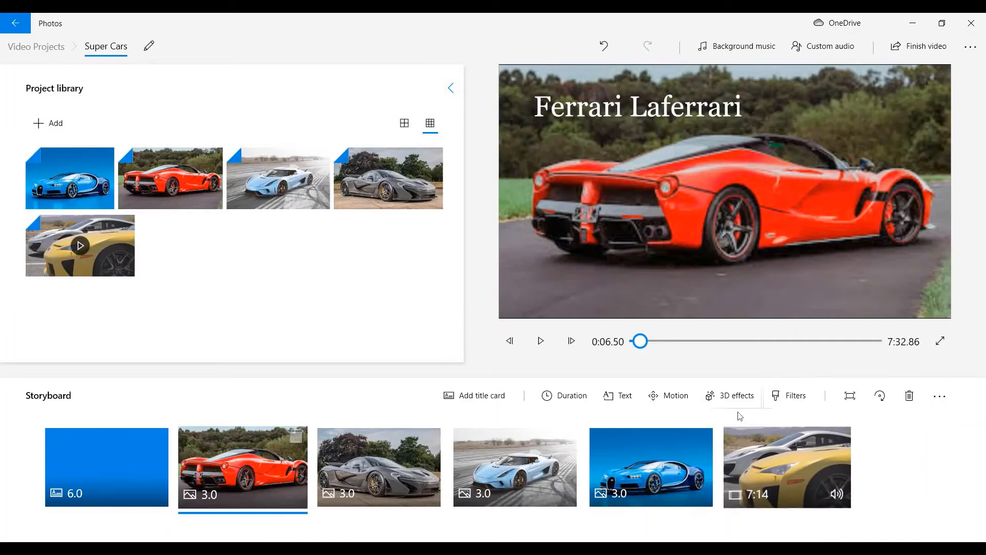
Step: Set the Ferrari picture's duration to 6 seconds and extend its caption over the full 6 seconds
click(568, 396)
key(BackSpace)
text(6)
key(Return)
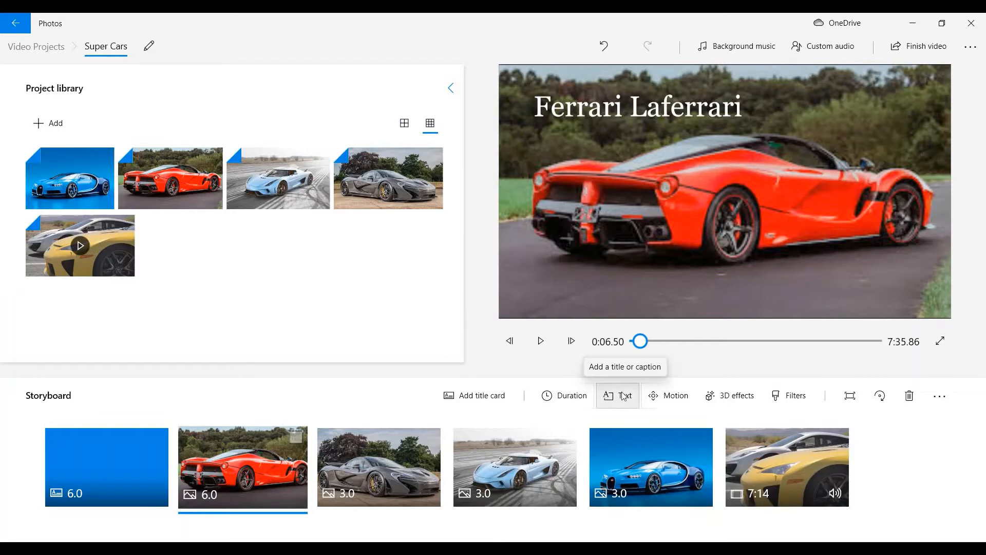
click(623, 395)
drag(451, 513, 863, 514)
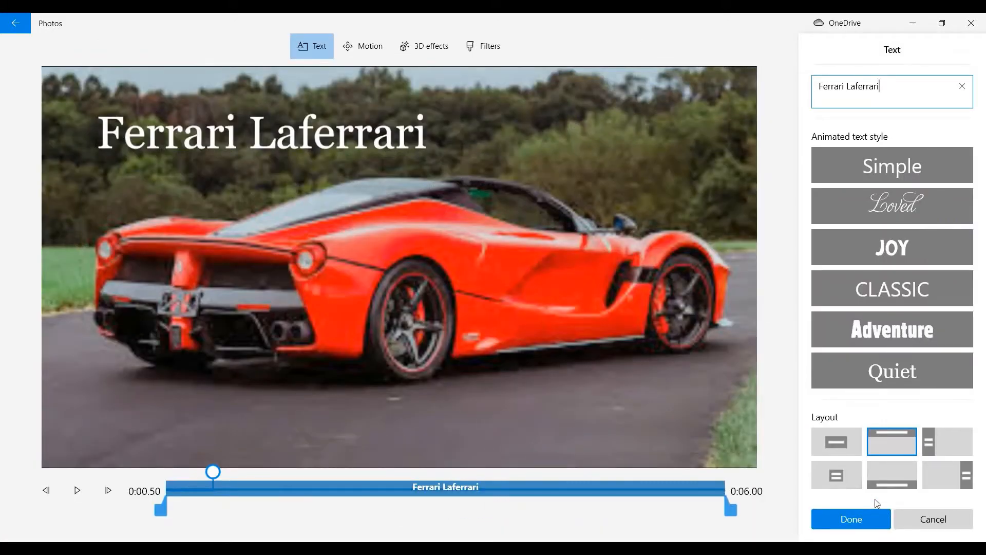
click(867, 513)
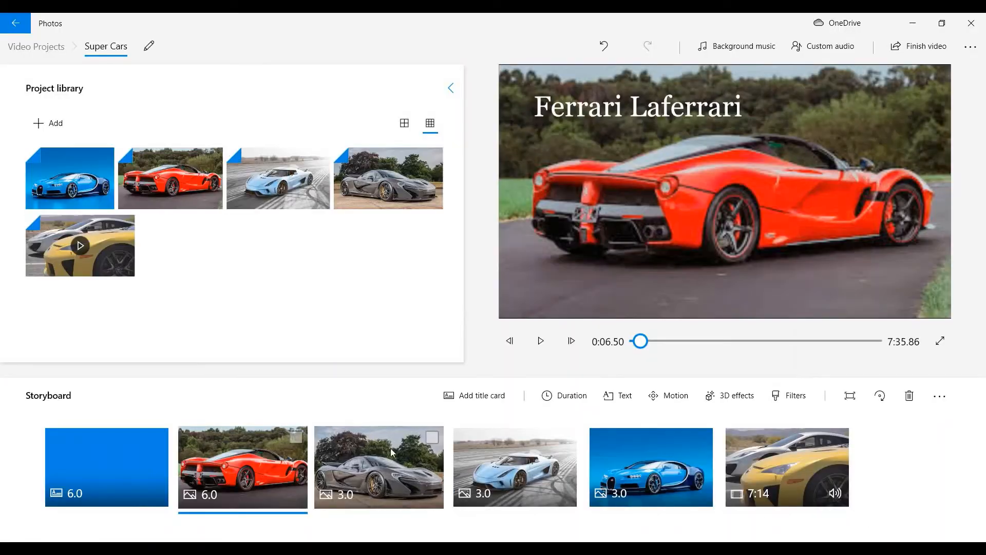
Step: Add the caption "McLaren P1" to the McLaren picture in the storyboard
click(374, 461)
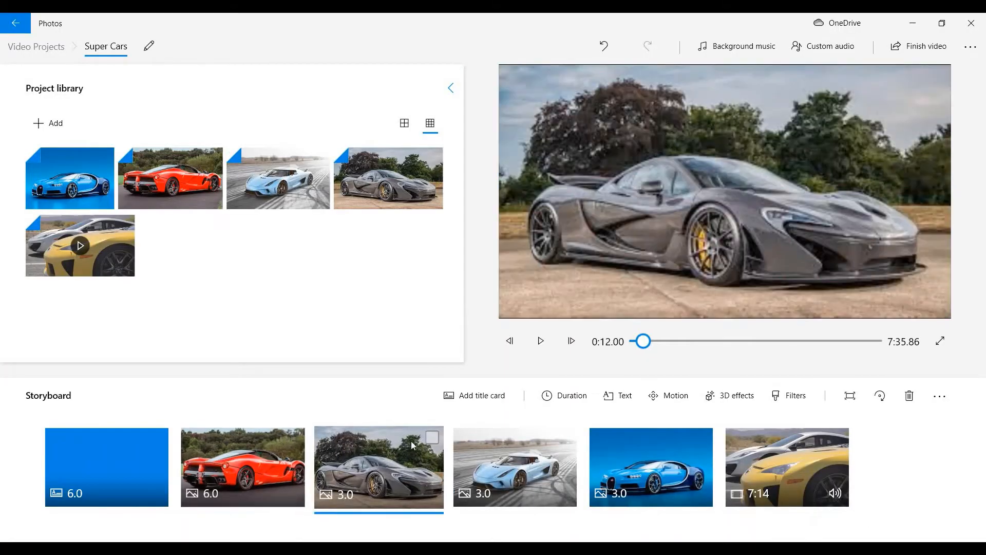
click(623, 400)
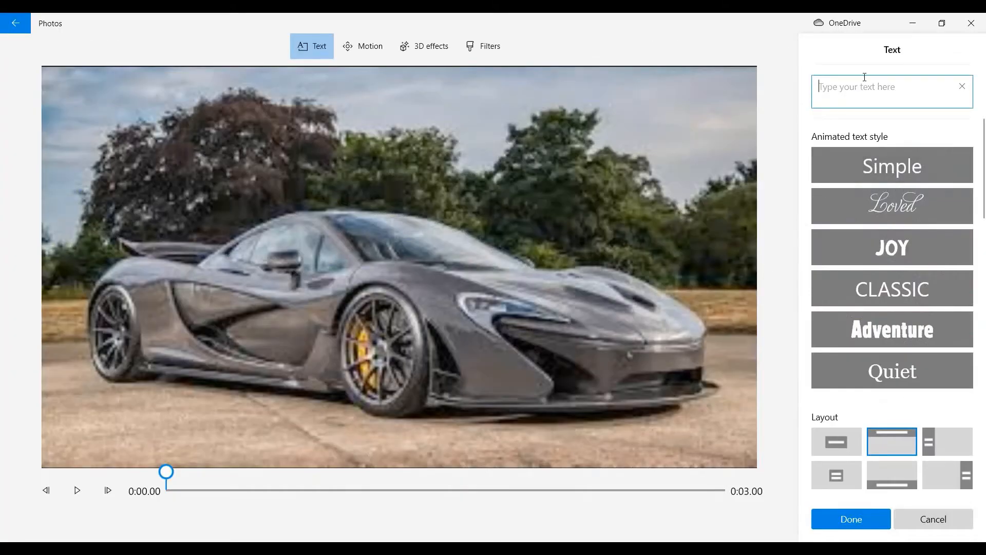
text(M)
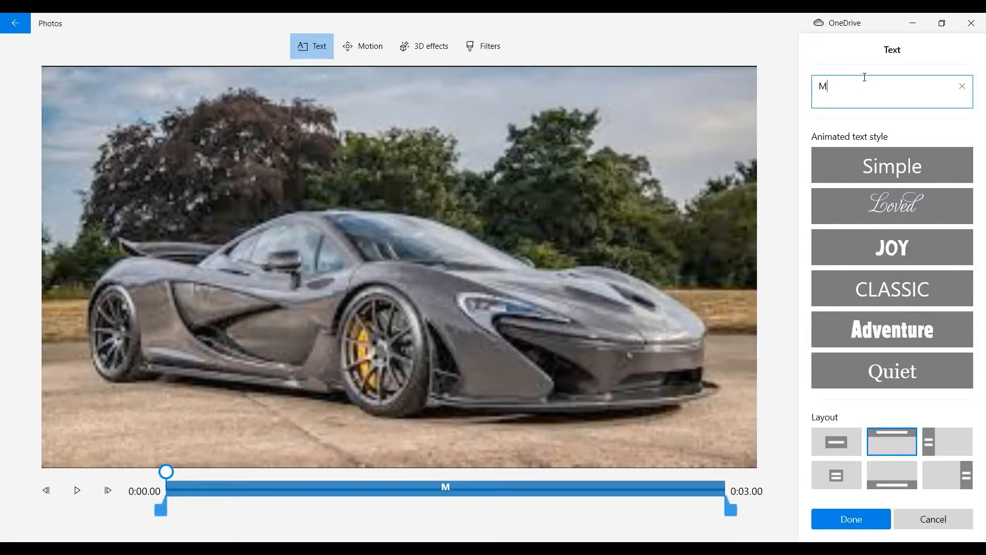
text(cLaren P1)
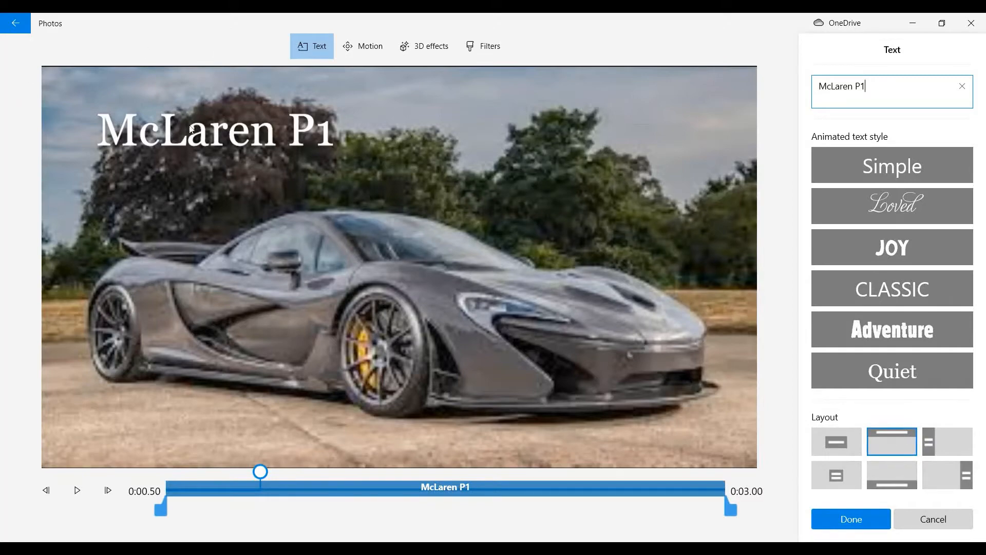
click(869, 520)
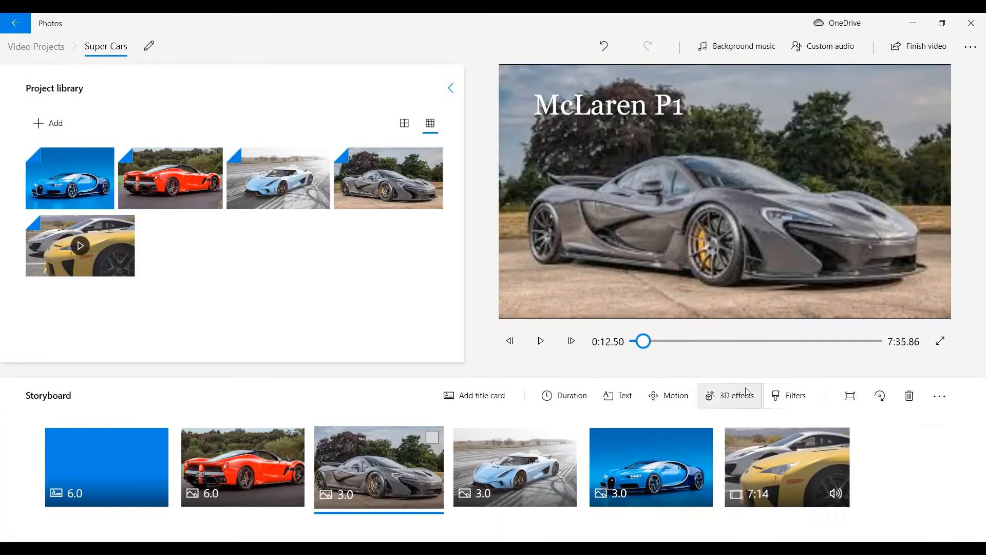
Step: Set the McLaren picture's duration to 6 seconds and extend its caption over the whole picture duration
click(566, 405)
key(BackSpace)
text(6)
key(Return)
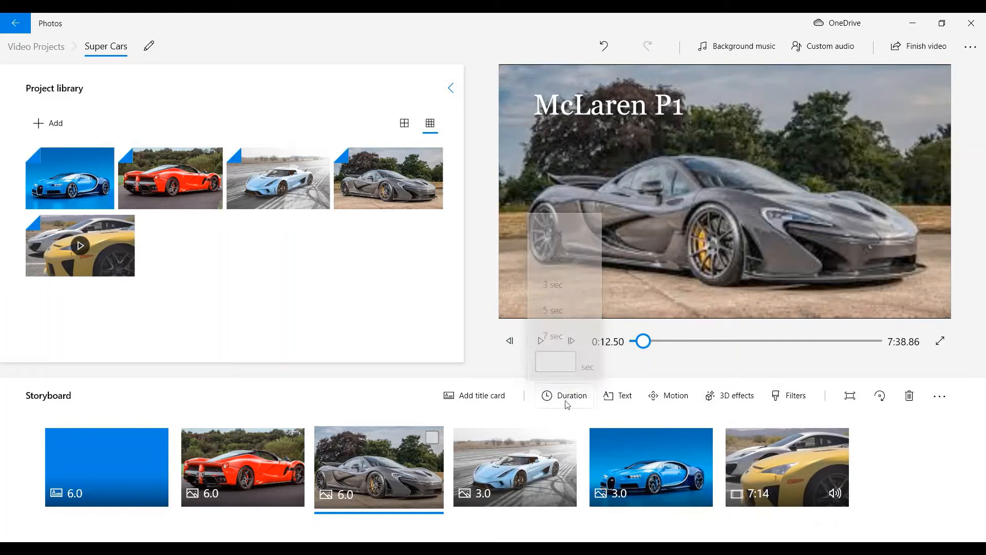
click(616, 406)
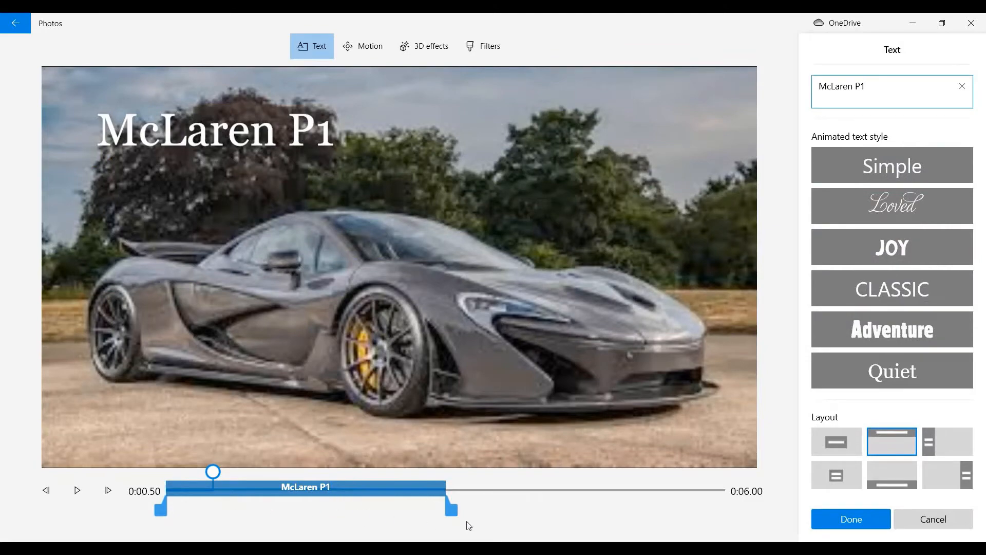
click(828, 520)
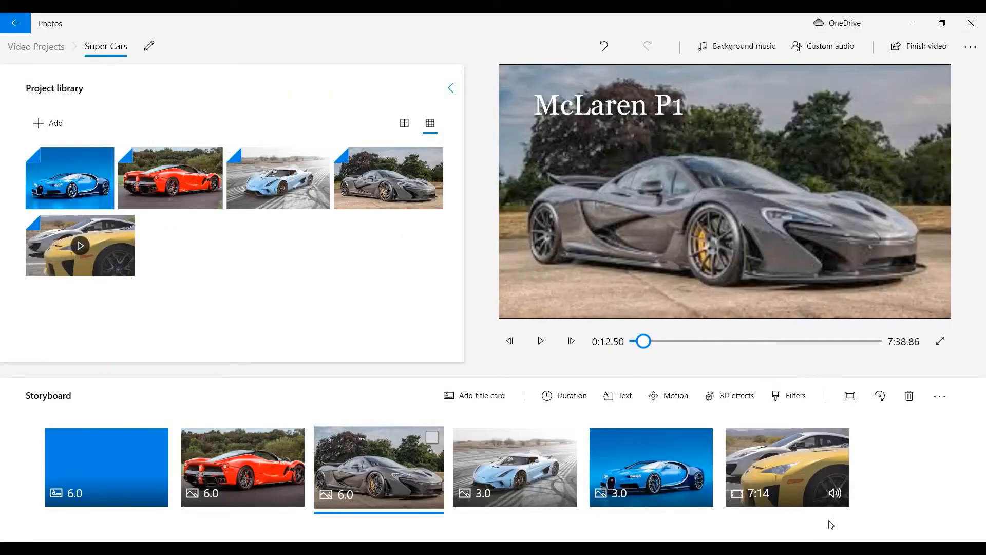
Step: Add the caption "Koenigsegg Regera" to the Koenigsegg picture in the storyboard
click(509, 467)
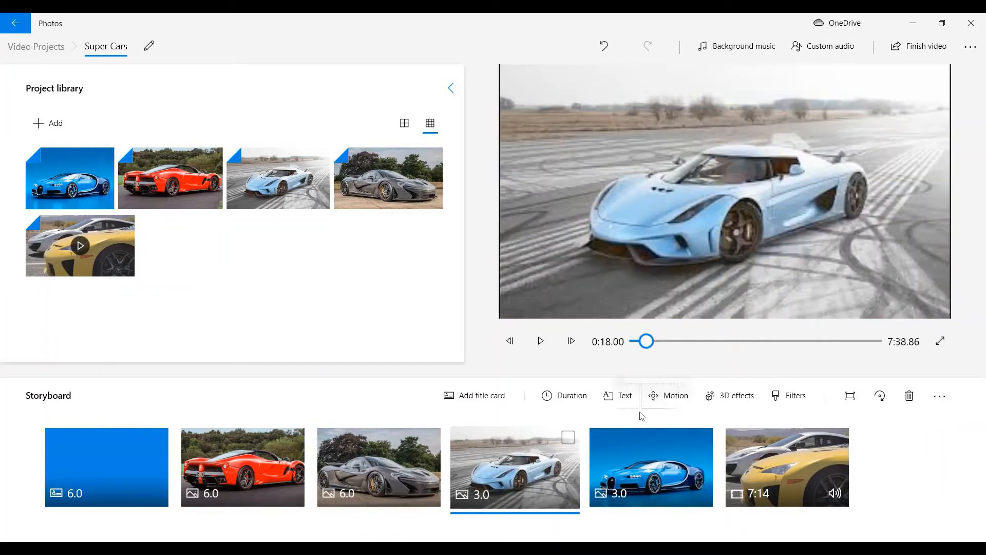
click(609, 406)
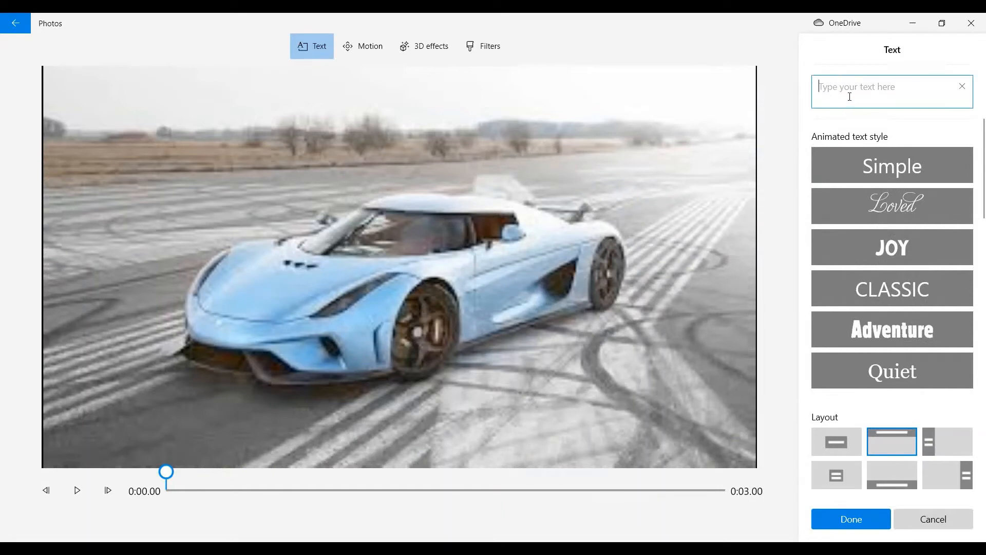
text(Koenig)
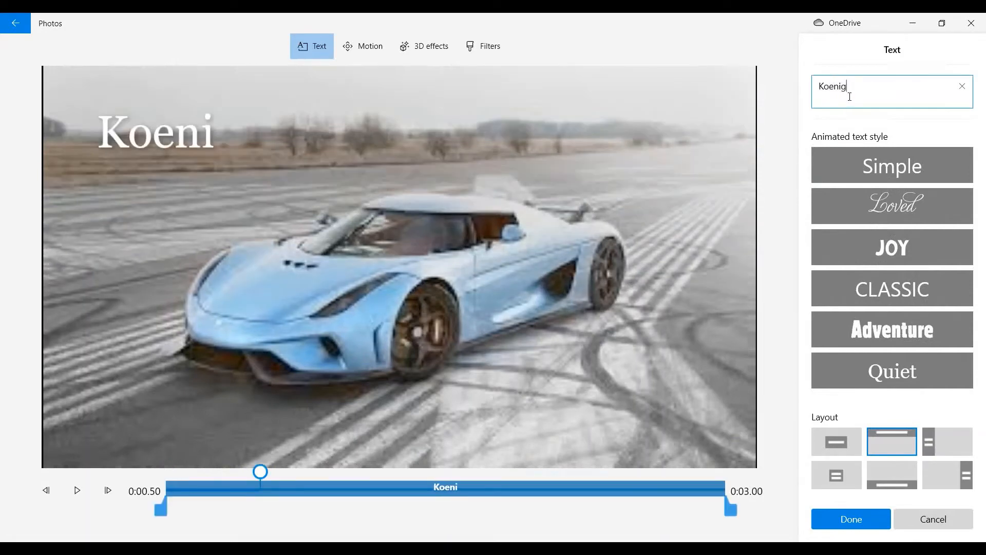
text(segg R)
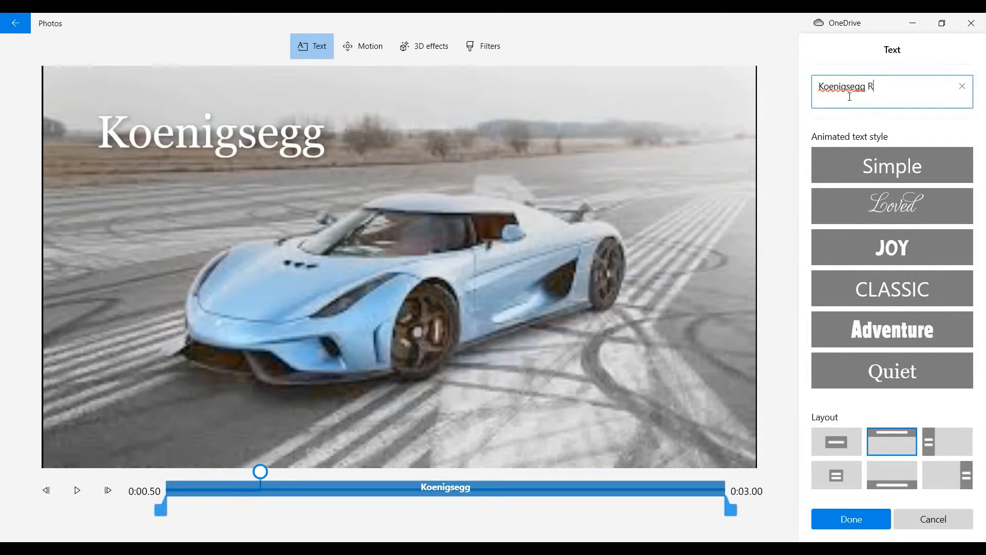
text(egera)
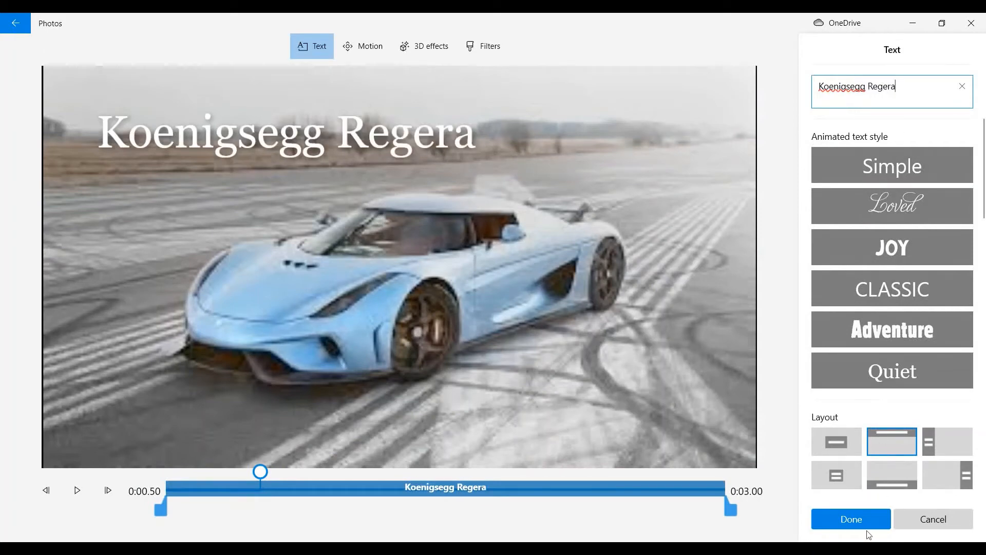
click(870, 517)
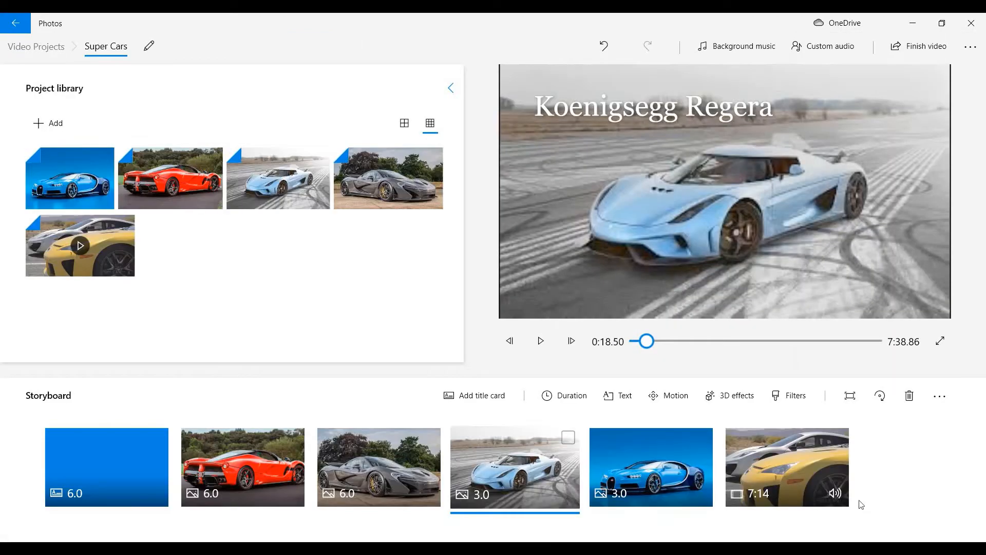
Step: Set the Koenigsegg picture's duration to 6 seconds and remove its black bars
click(569, 395)
key(BackSpace)
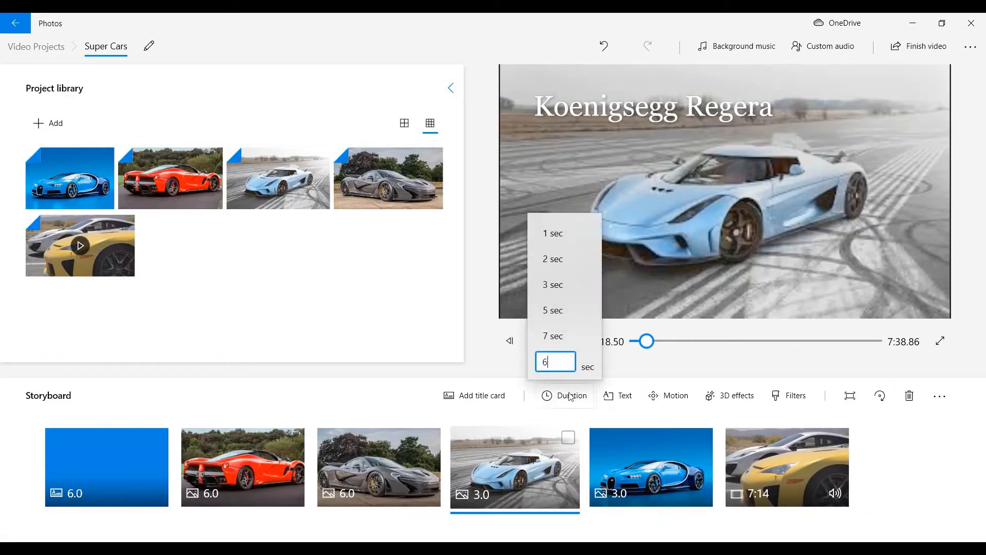
text(6)
key(Return)
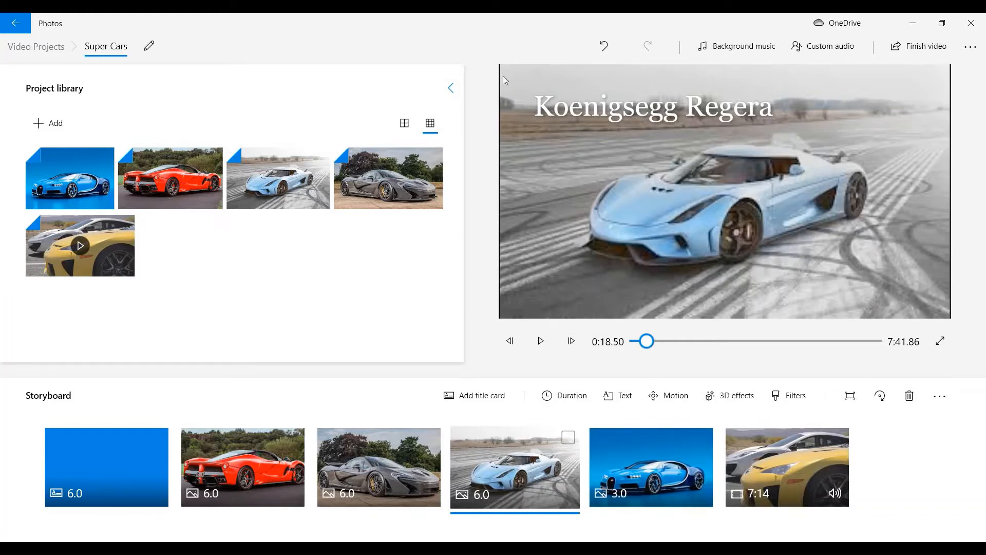
click(848, 401)
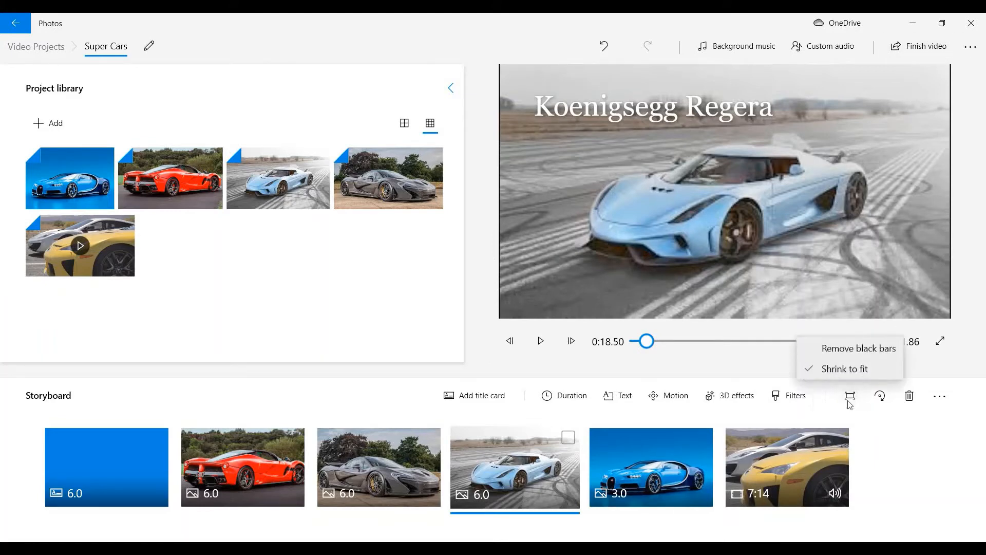
click(863, 352)
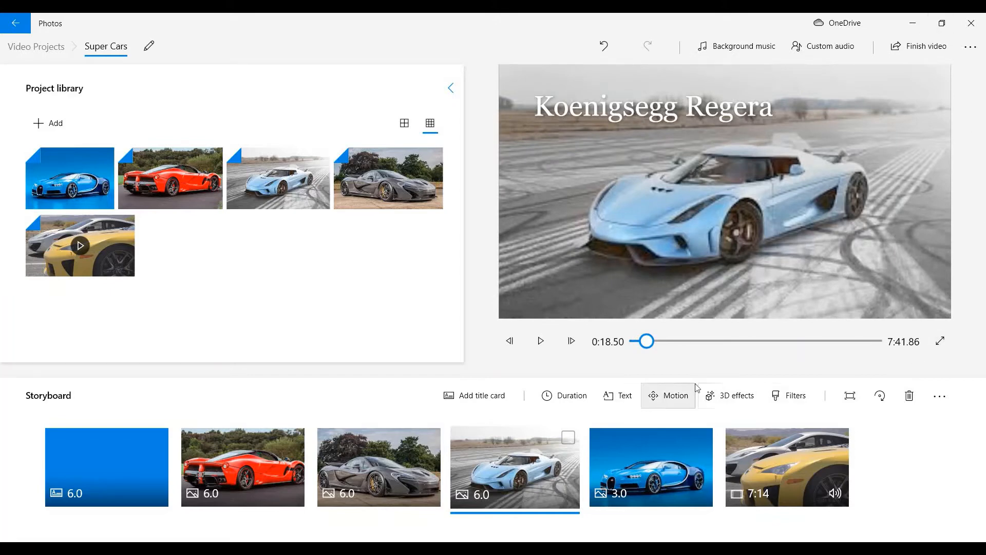
Step: Apply the Zoom in centre motion to the Koenigsegg picture and preview it in playback
click(685, 405)
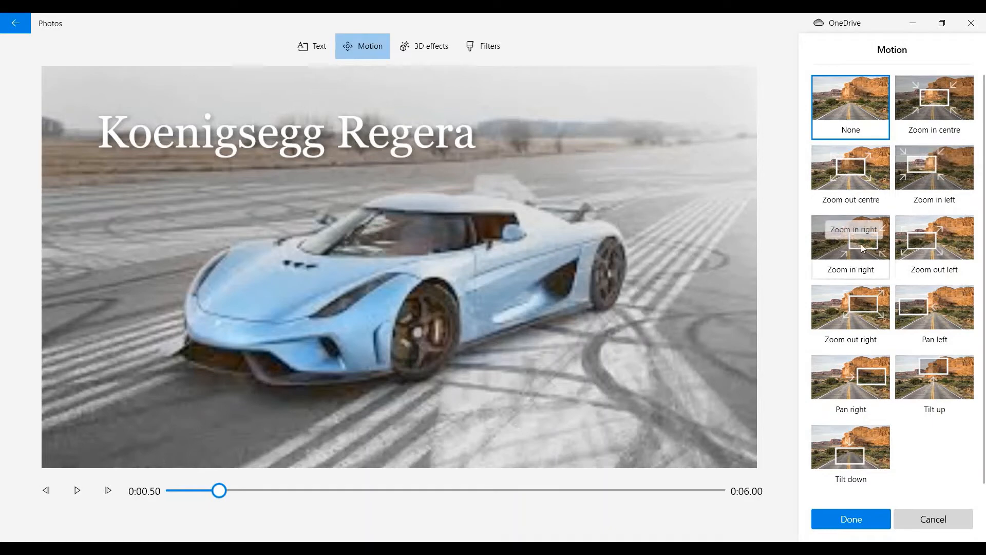
click(948, 105)
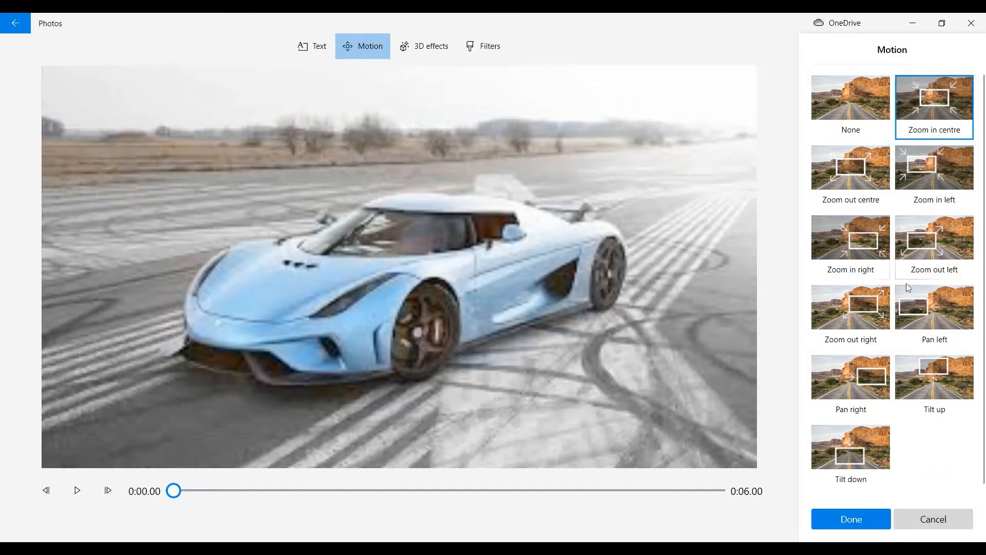
click(840, 520)
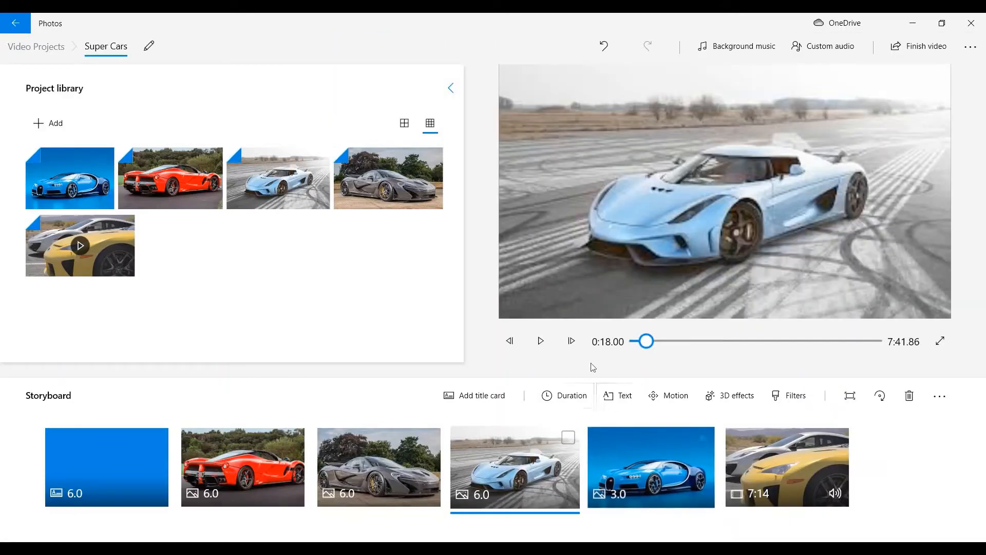
click(540, 338)
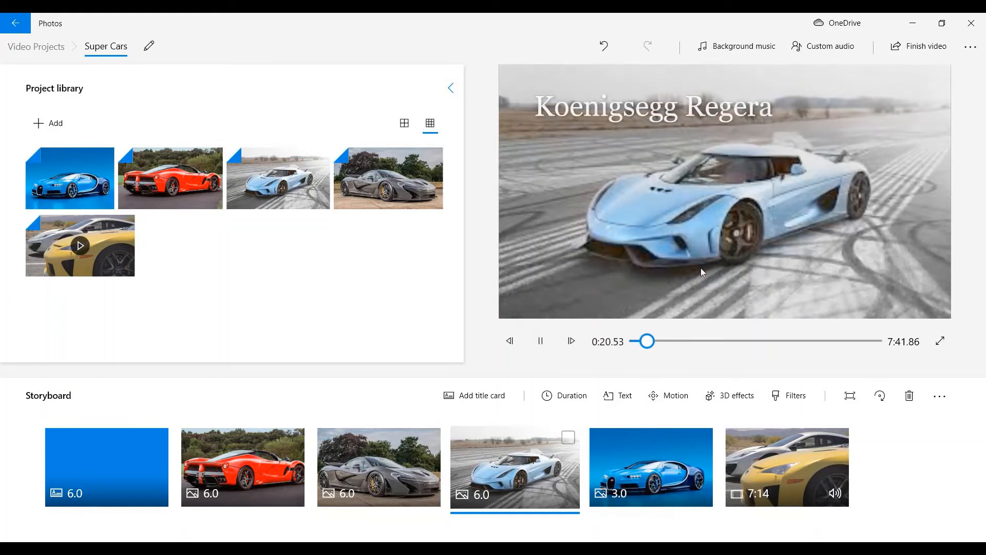
click(538, 343)
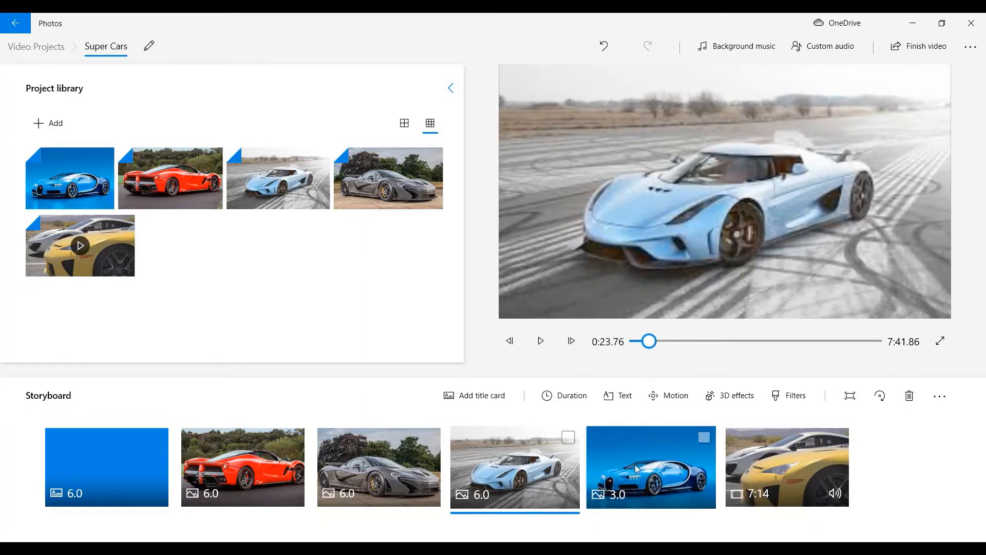
Step: Add the Atomic motion 3D effect to the Koenigsegg picture and place it in the upper-left corner of the image
click(740, 400)
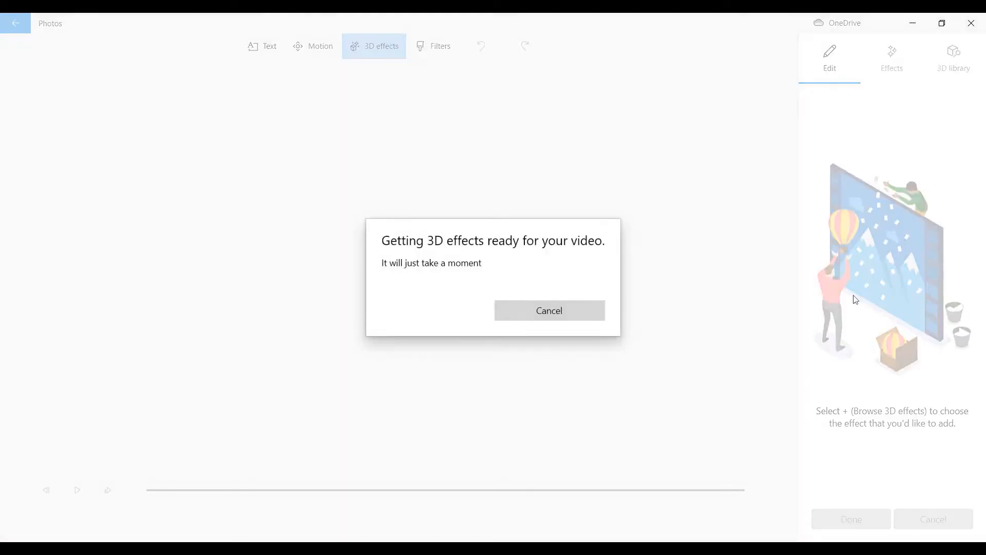
click(892, 59)
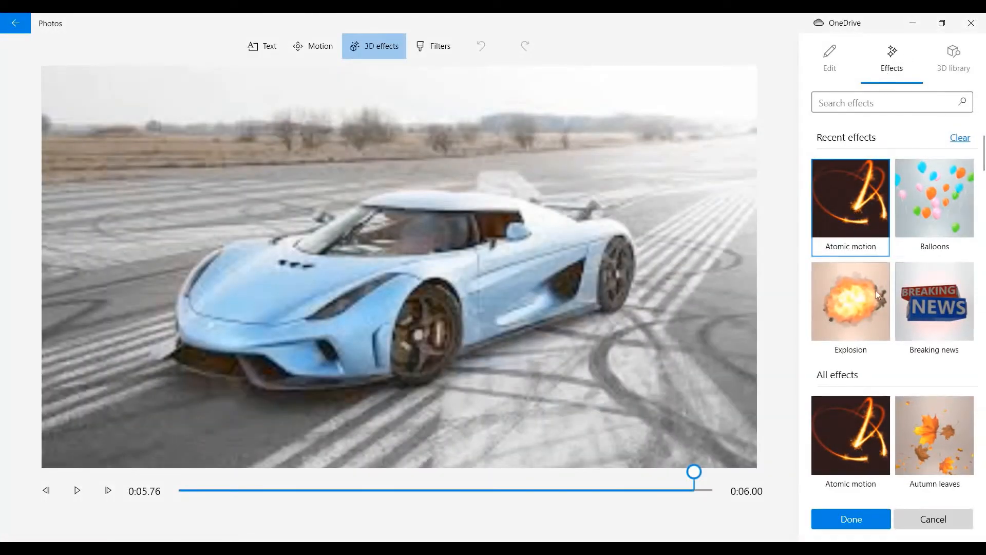
scroll(876, 291, down, 3)
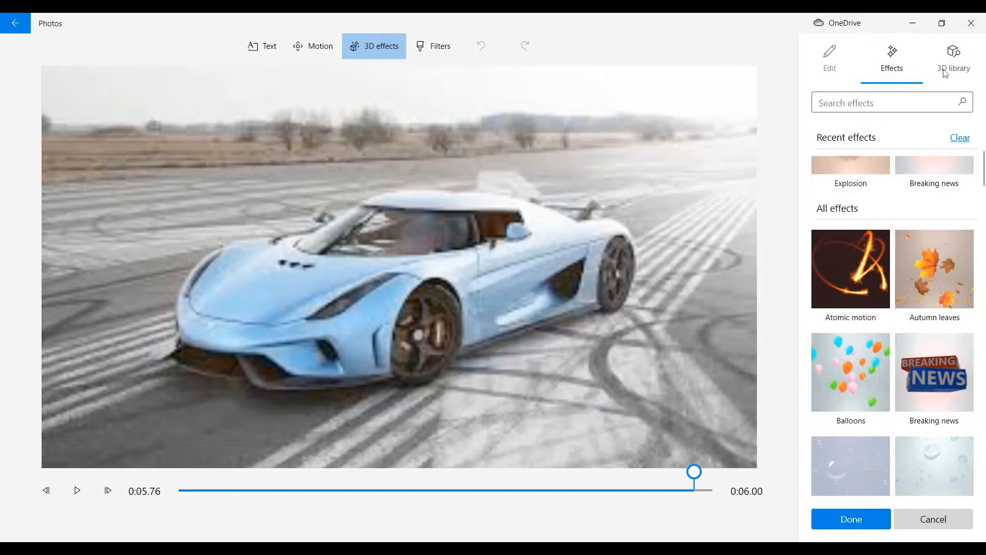
click(953, 58)
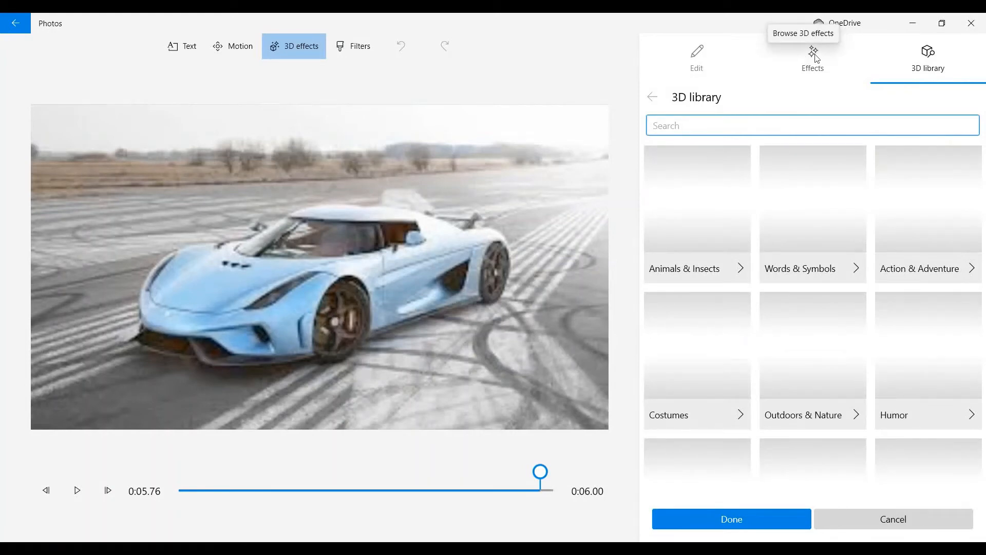
click(814, 56)
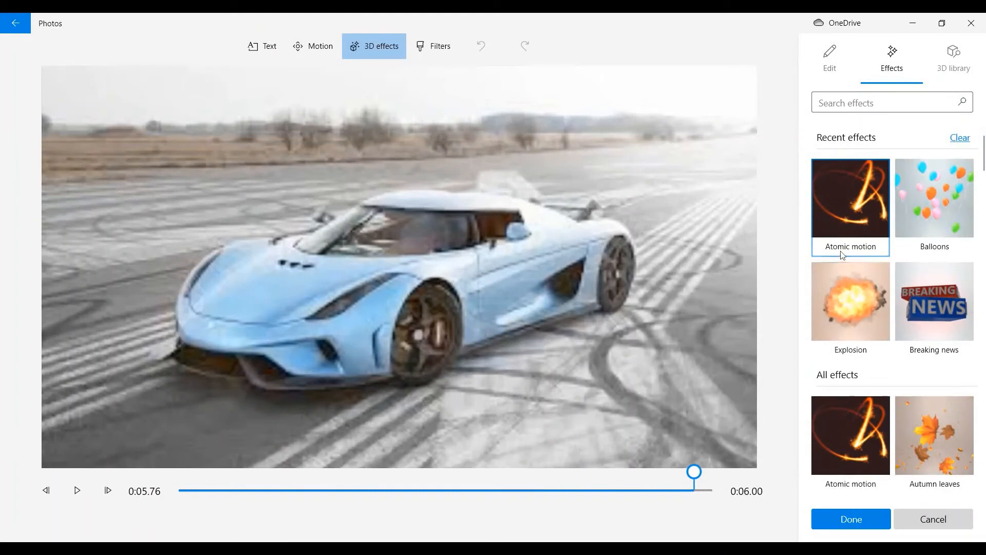
click(856, 192)
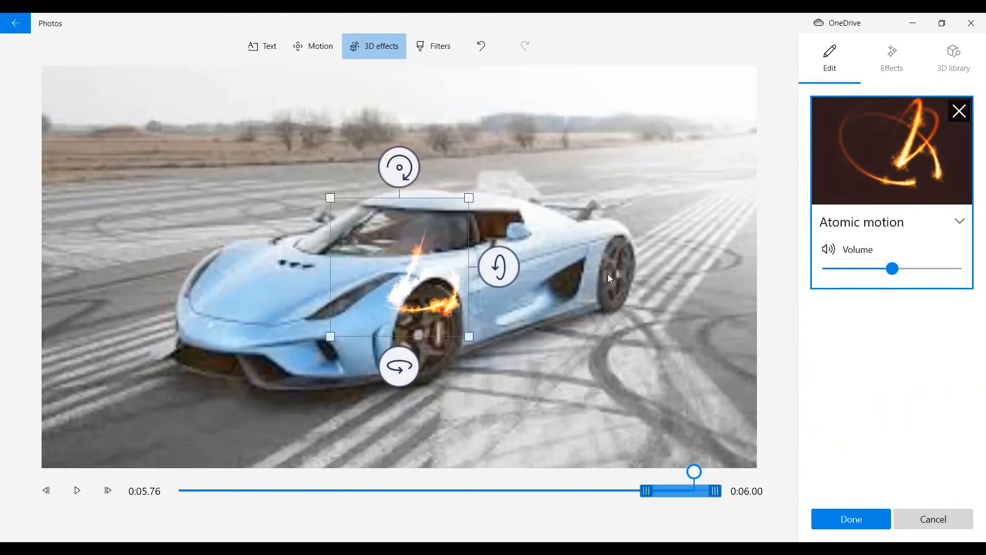
drag(425, 279, 147, 176)
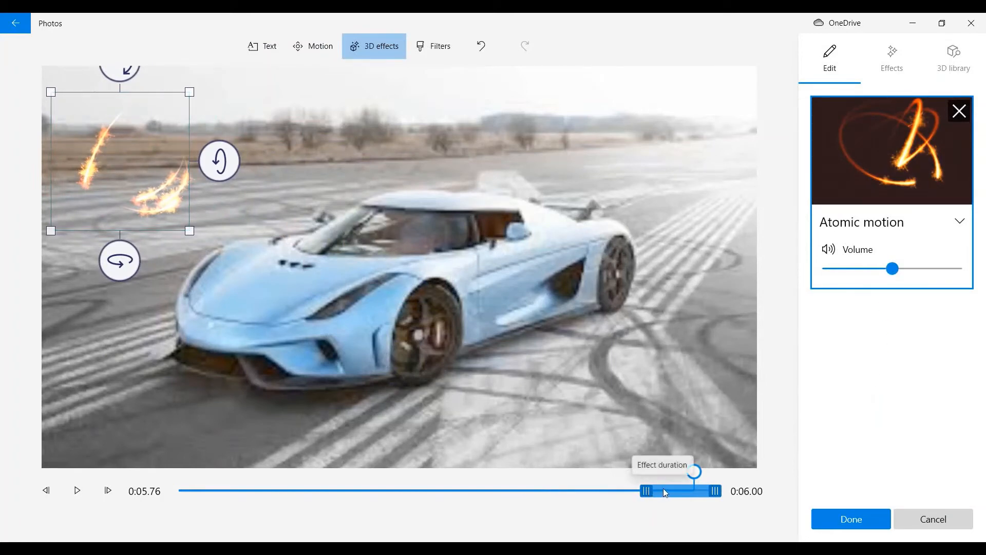
Step: Limit the Atomic motion effect to the middle part of the Koenigsegg picture's duration and preview it in playback
drag(646, 491, 306, 491)
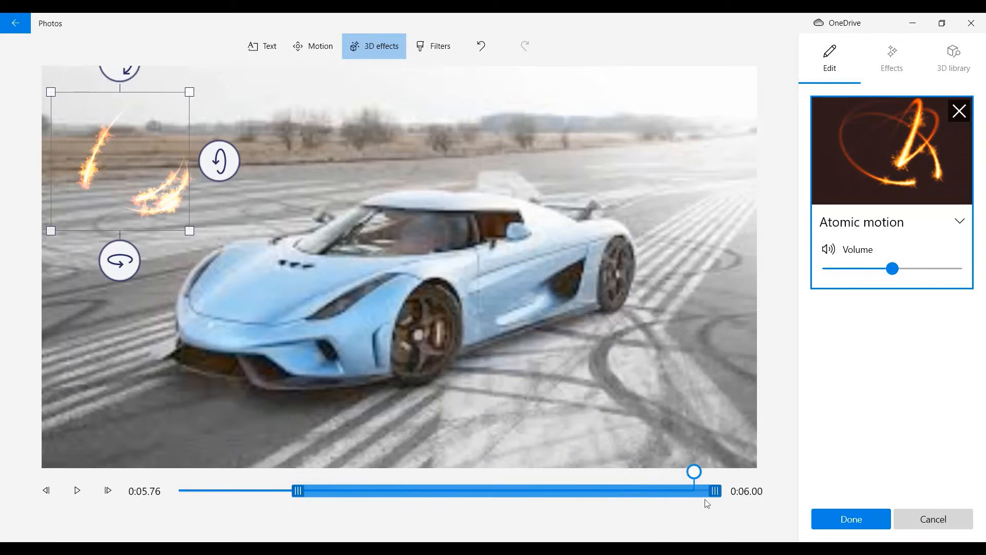
drag(718, 495, 535, 493)
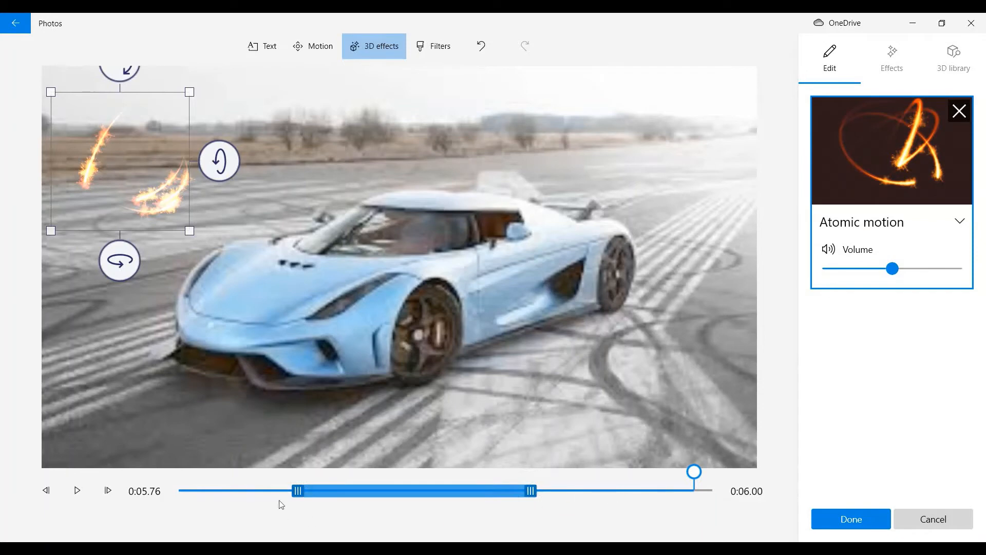
click(850, 516)
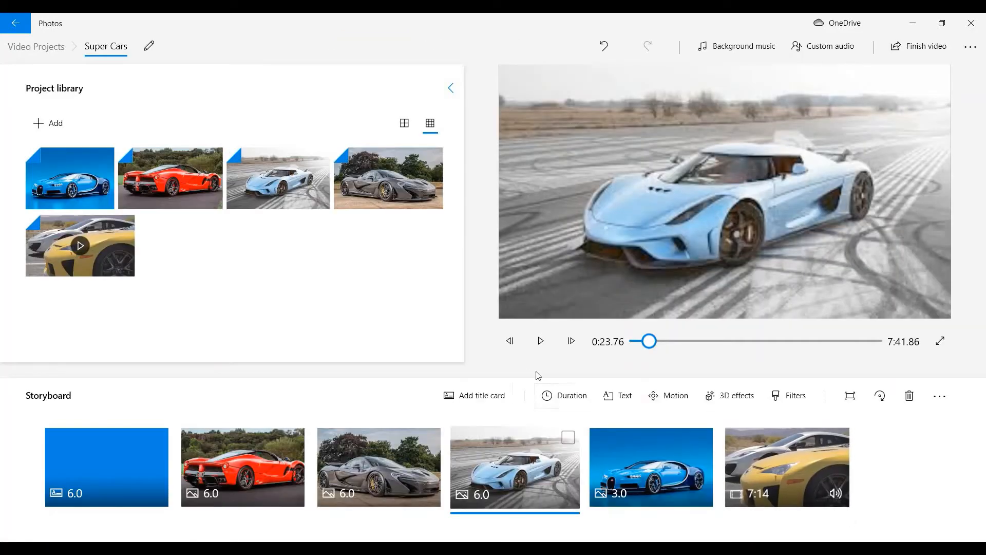
click(543, 340)
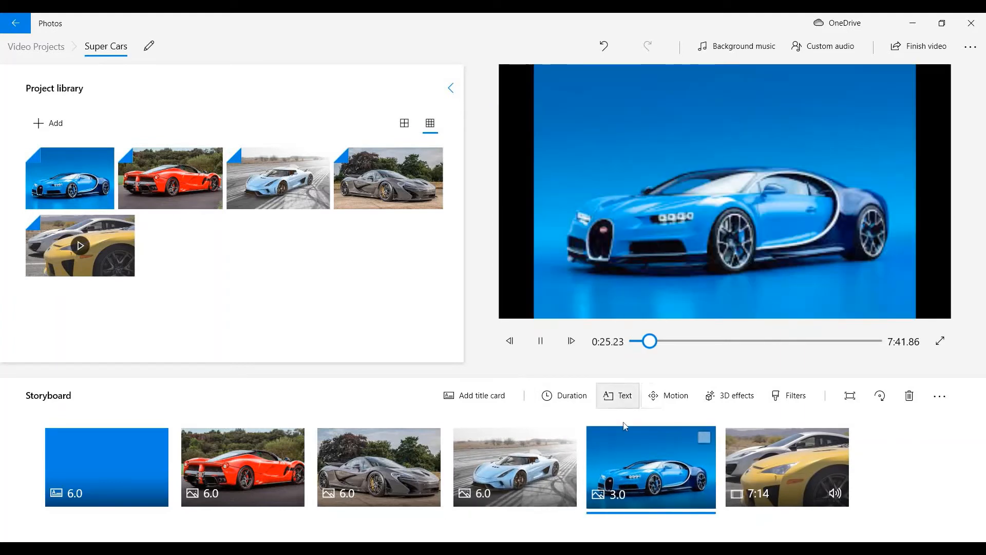
click(540, 464)
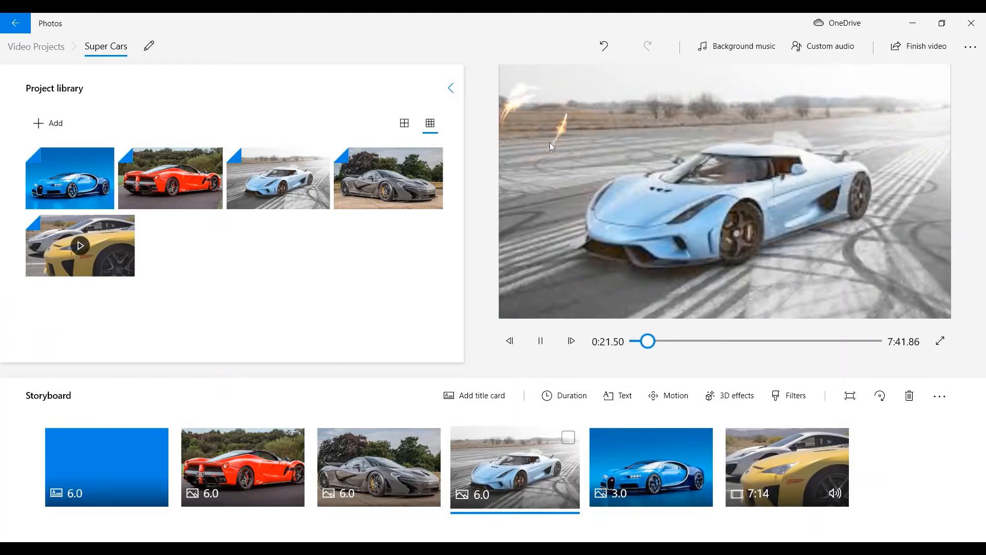
click(540, 340)
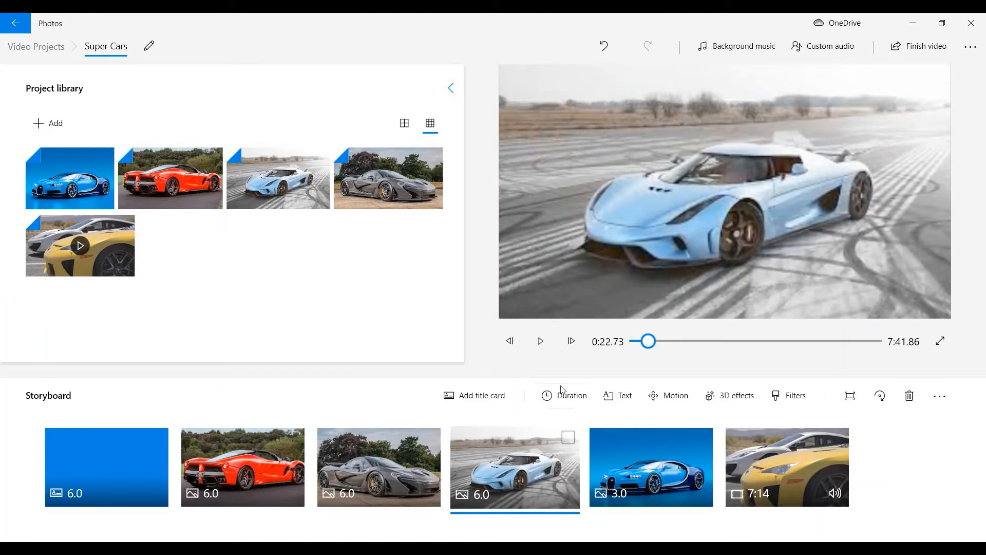
Step: Remove the black bars from the Bugatti picture in the storyboard
click(643, 473)
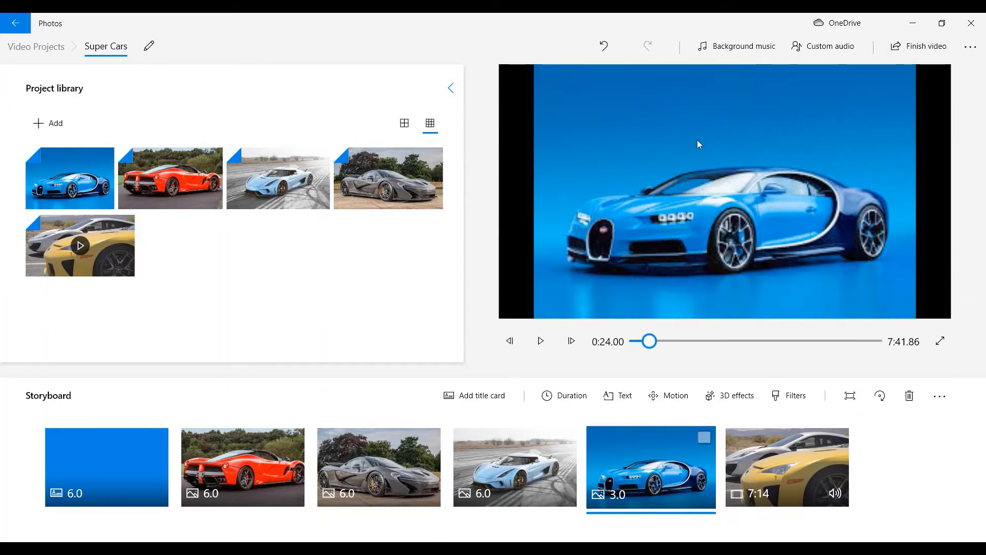
click(850, 395)
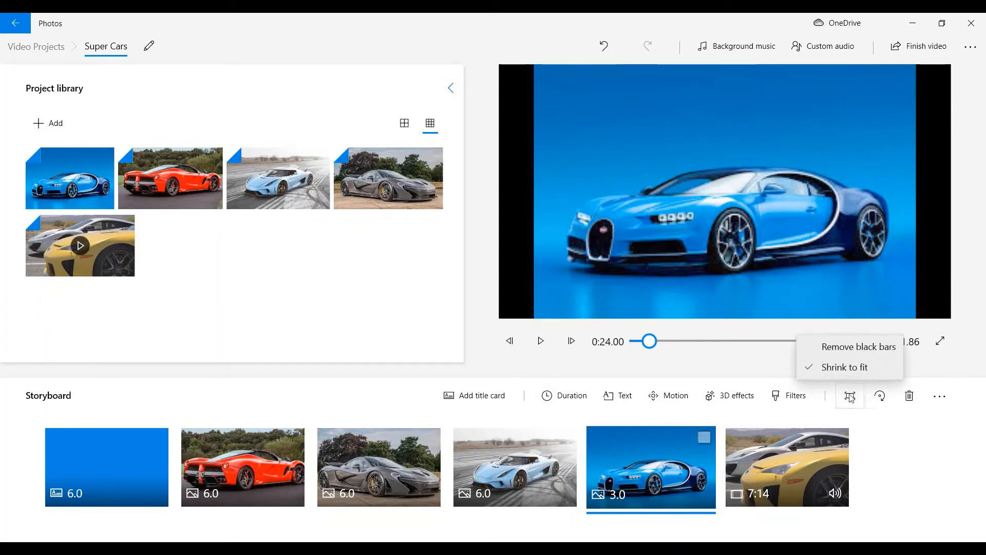
click(859, 349)
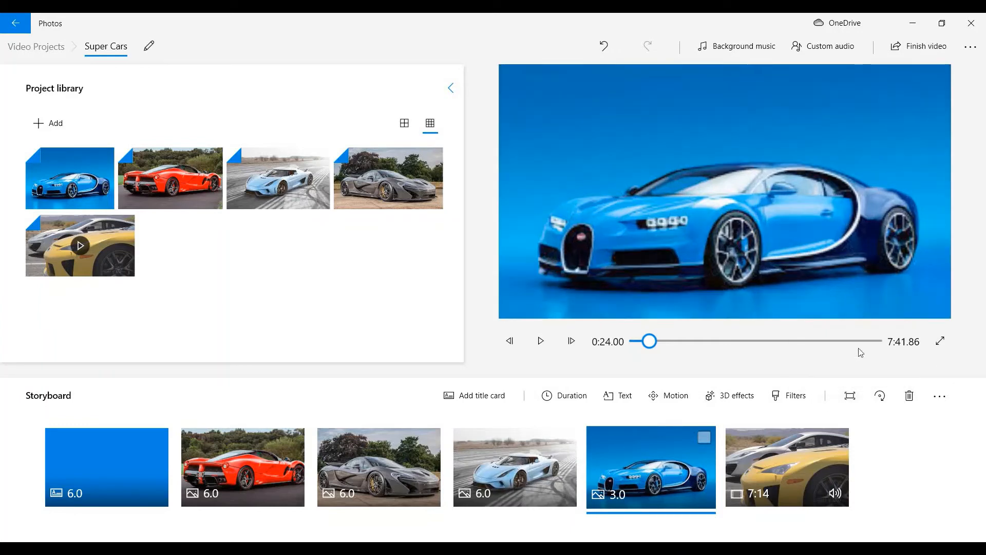
Step: Add the caption "Bugatti Chiron" to the Bugatti picture in the poetry text style with the Top layout
click(622, 396)
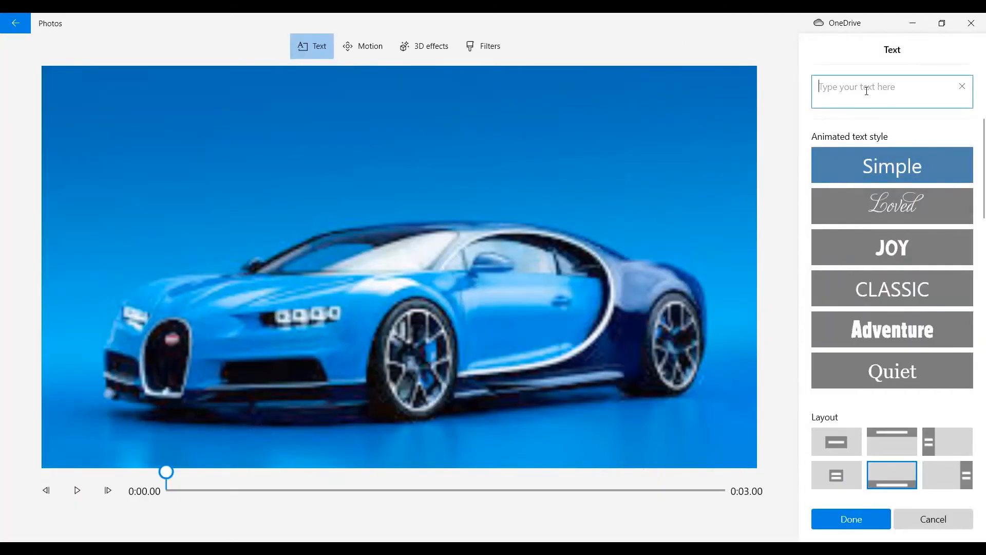
text(Buga)
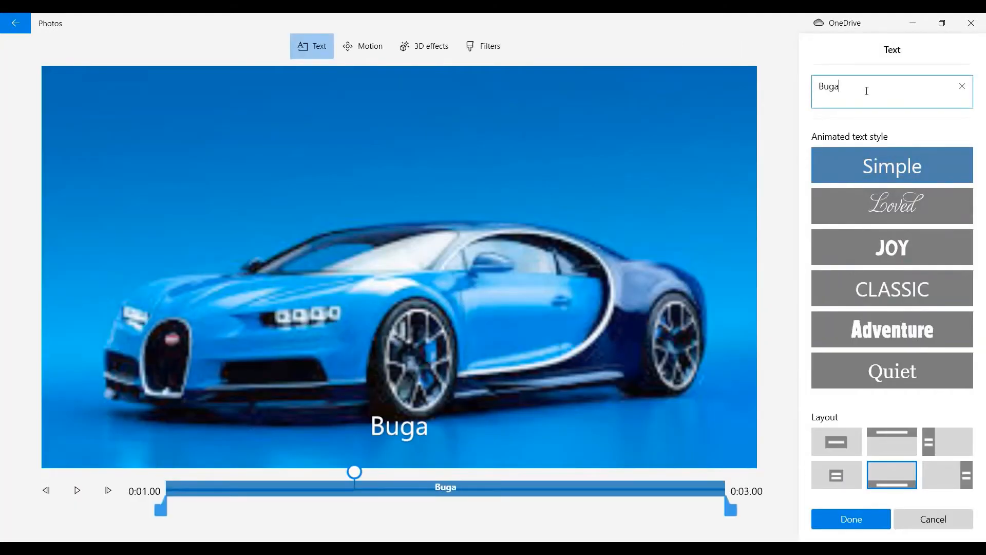
text(tti Chiron)
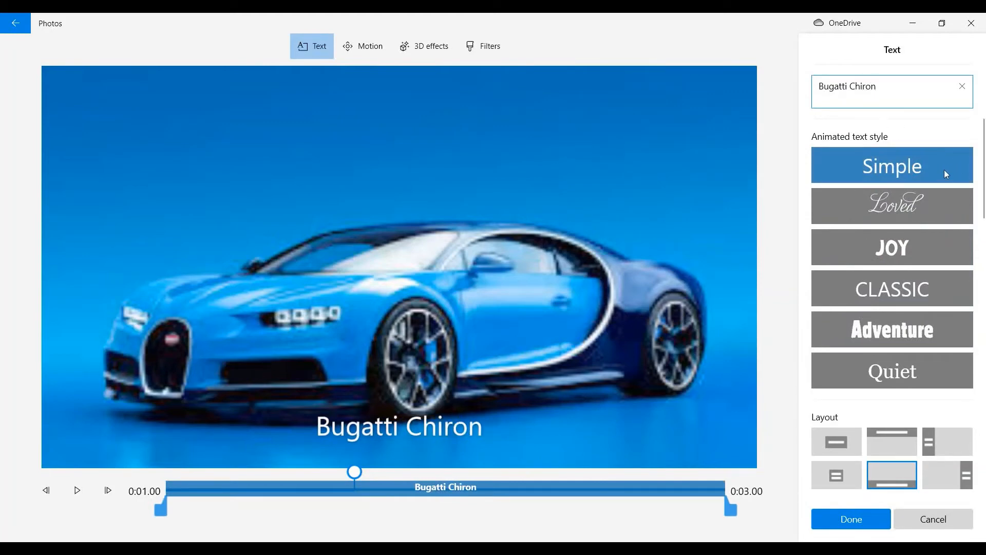
scroll(908, 260, down, 5)
click(905, 288)
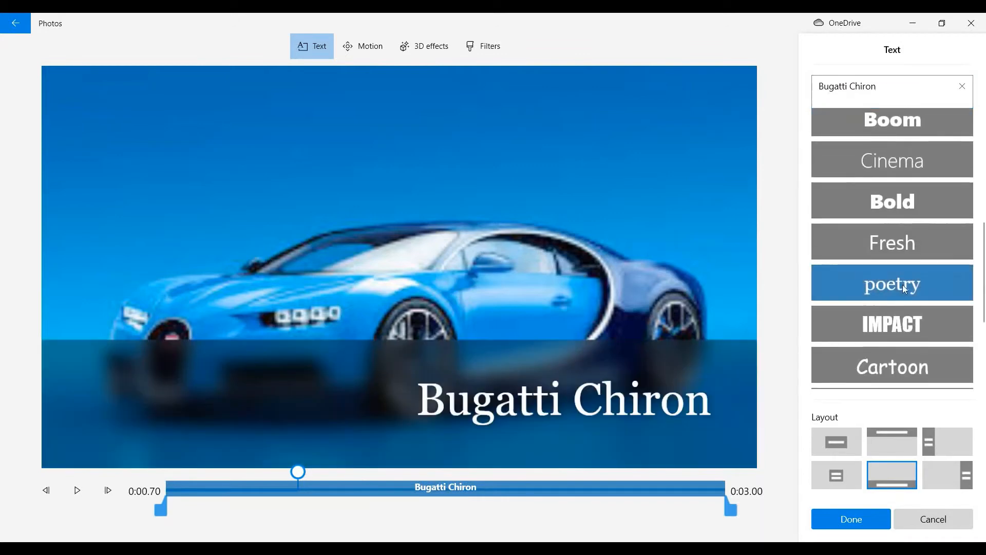
click(892, 444)
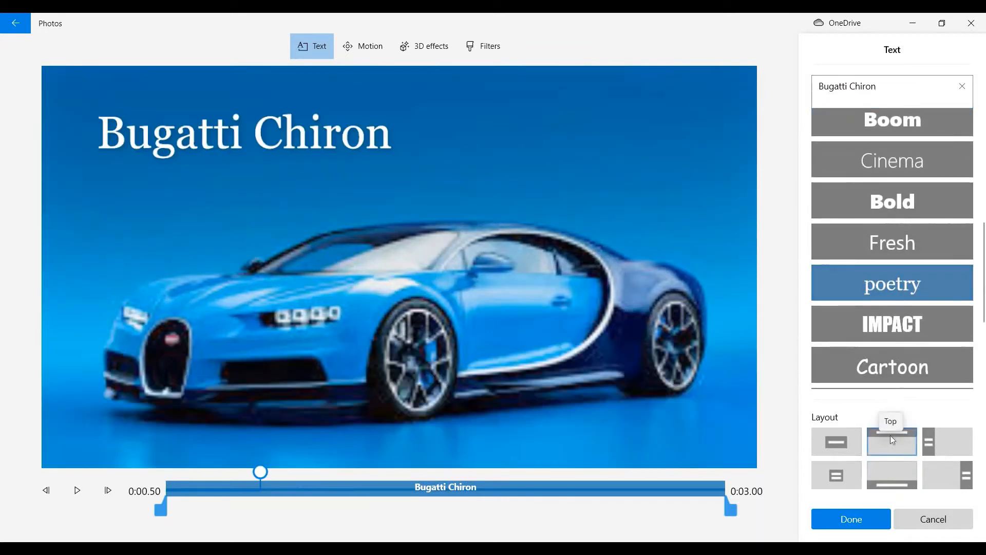
click(877, 515)
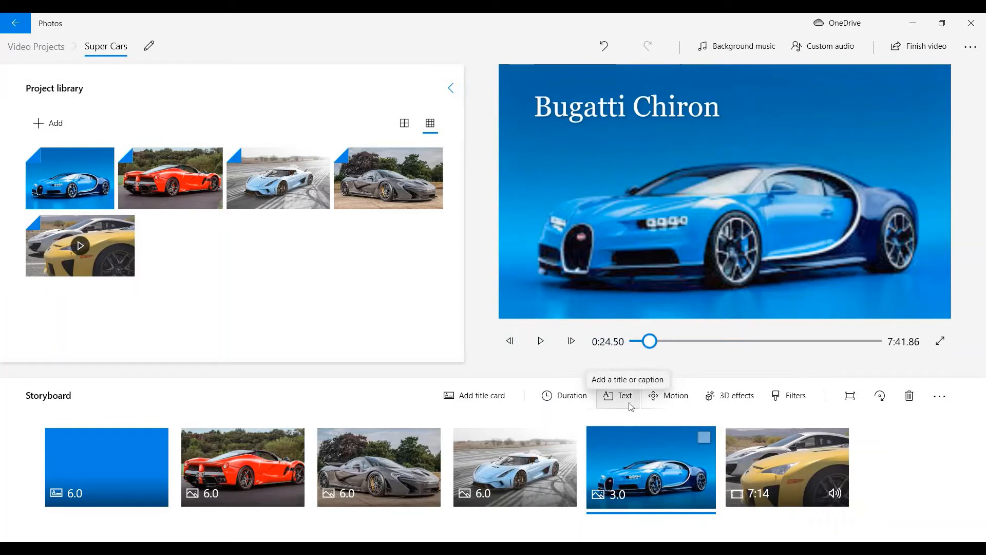
Step: Set the Bugatti picture's duration to 6 seconds and extend its caption over the whole picture duration
click(630, 404)
click(865, 529)
click(567, 398)
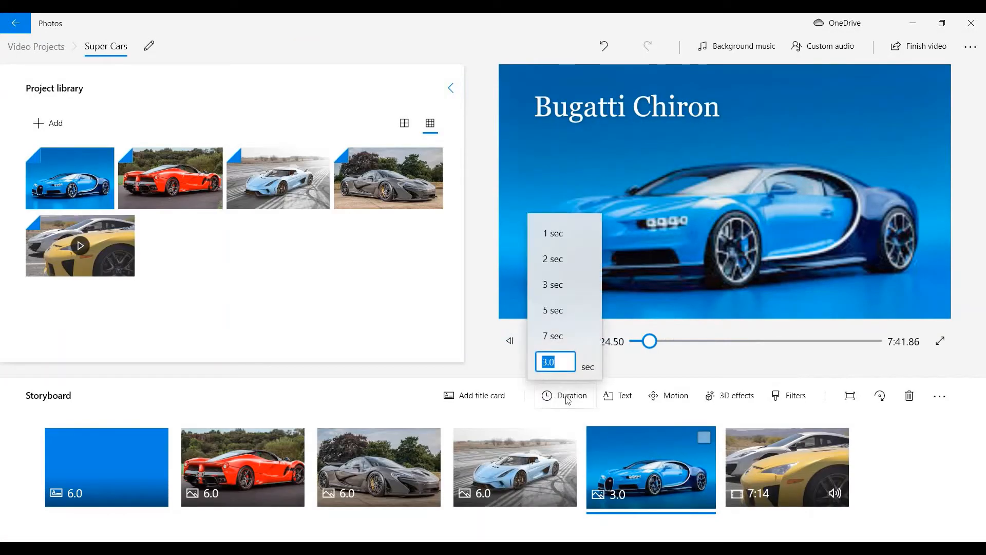
key(Return)
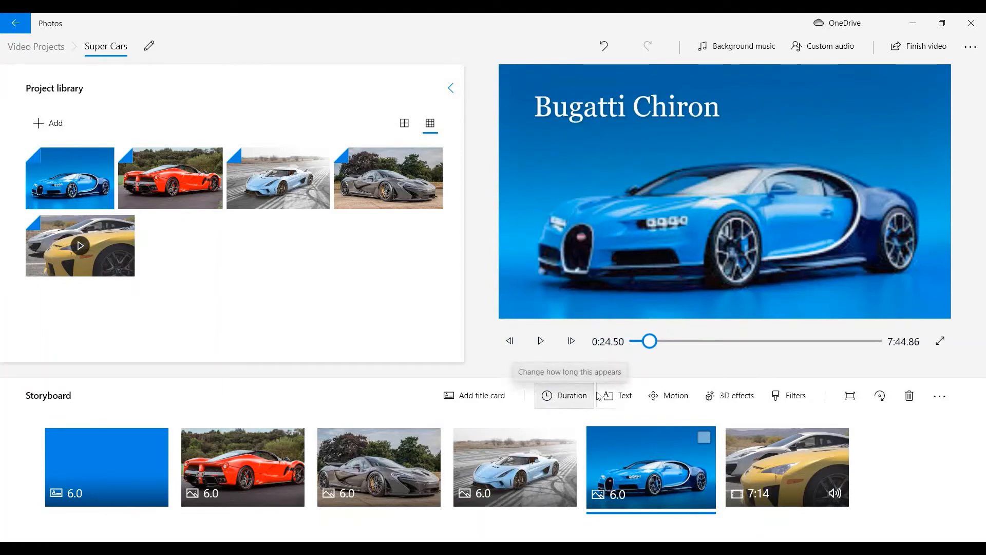
click(617, 396)
drag(450, 508, 780, 510)
click(828, 515)
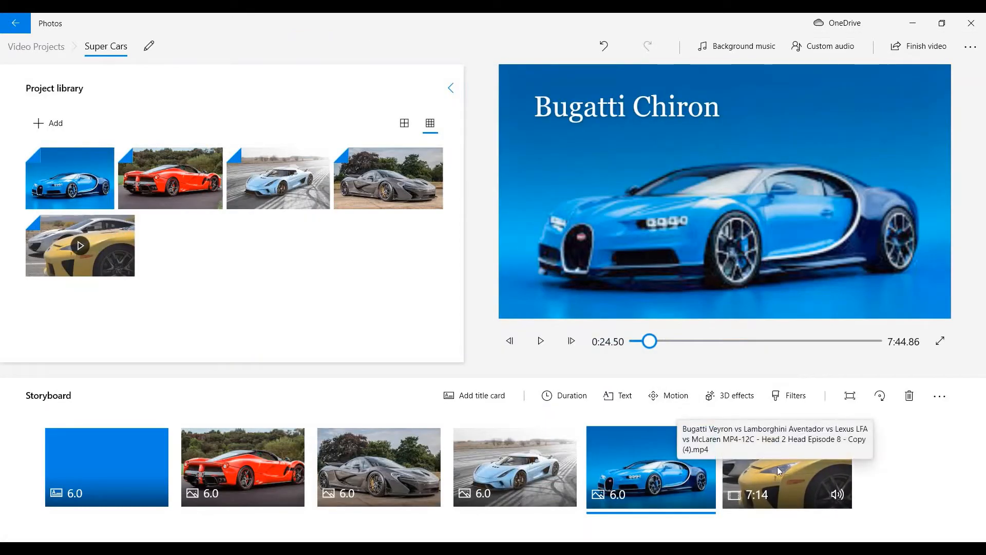
Step: Trim the video clip at the end of the storyboard to the section from 5:36.76 to 5:57.00
click(791, 474)
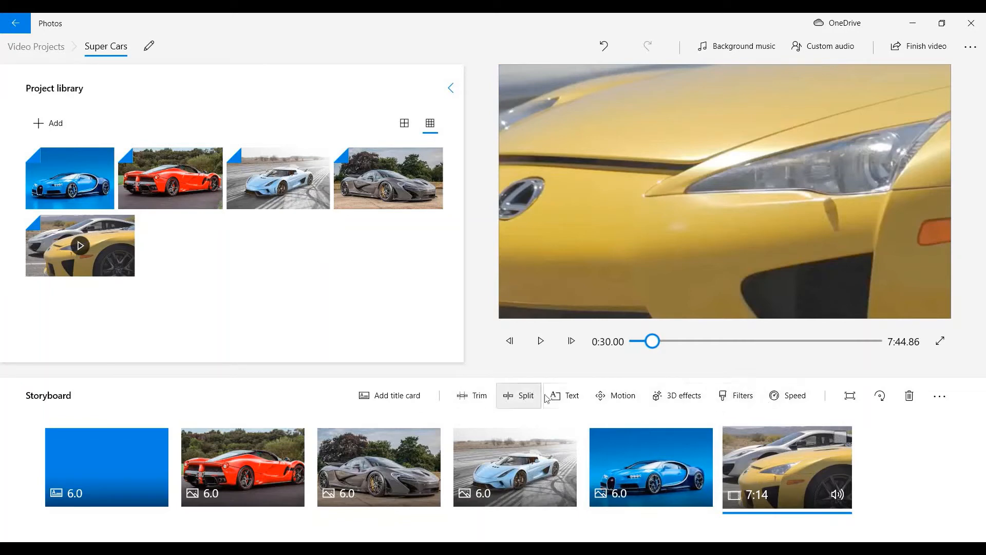
click(483, 395)
drag(165, 509, 577, 506)
drag(731, 503, 586, 518)
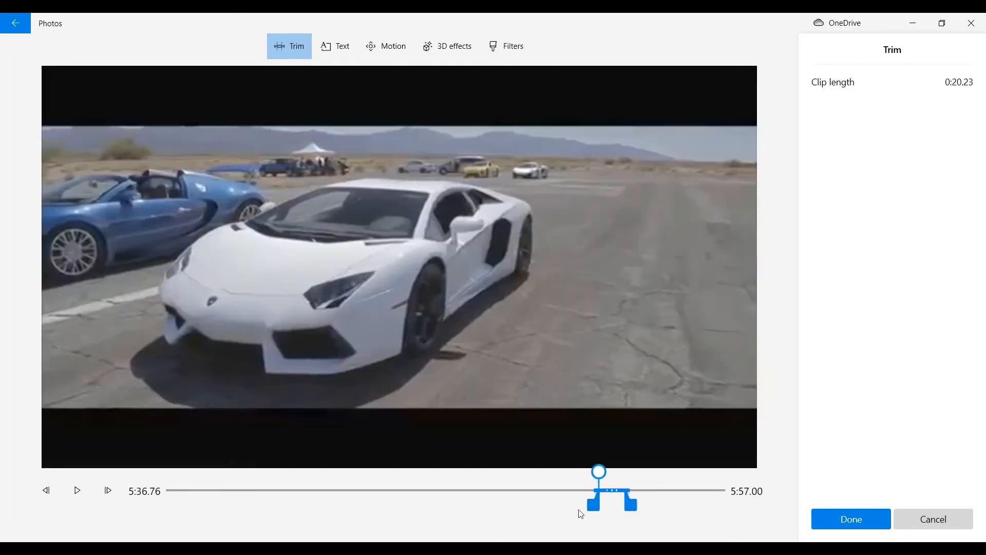
Step: Play back the trimmed section, extend its end point to 6:04.63, and apply the trim
click(78, 492)
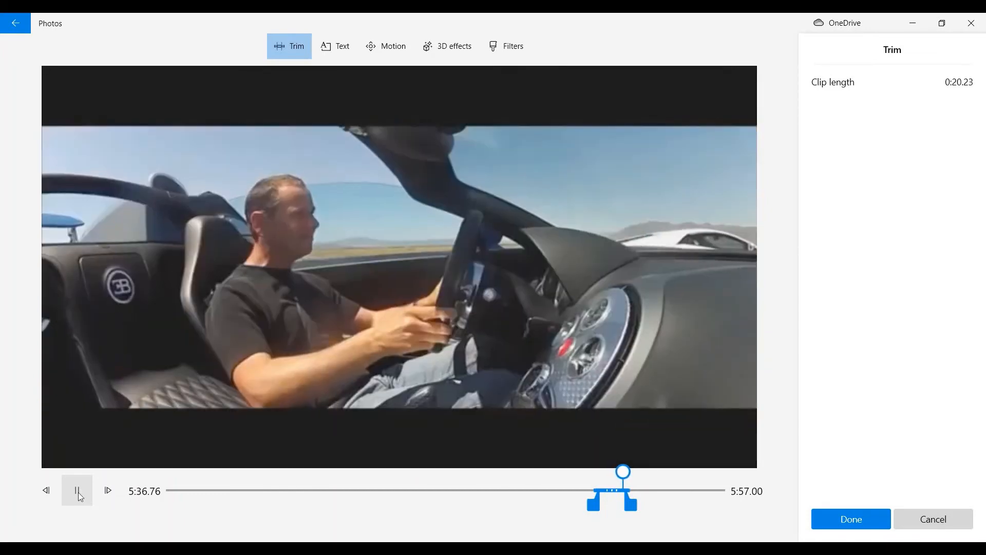
click(78, 491)
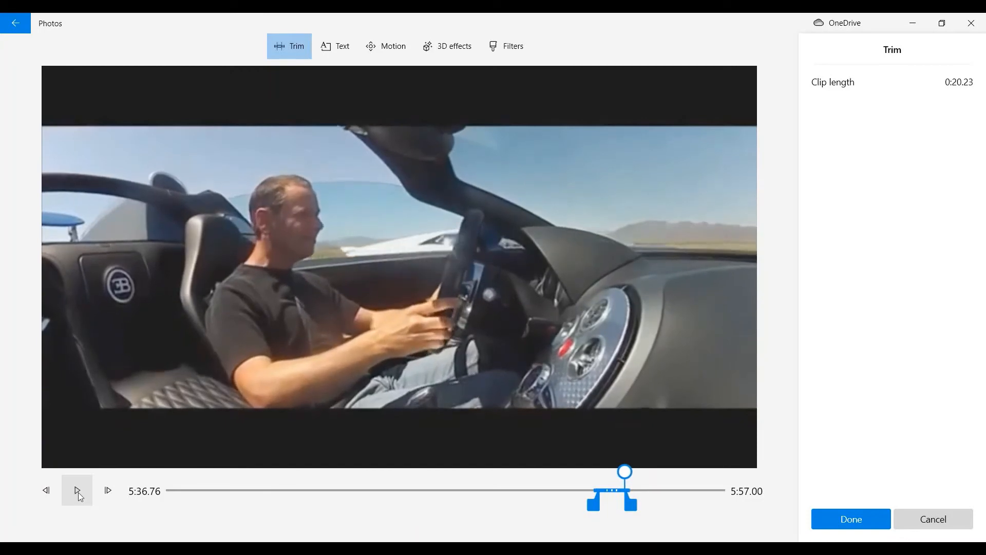
mouse_move(631, 500)
mouse_down()
mouse_move(648, 501)
mouse_move(640, 504)
mouse_up()
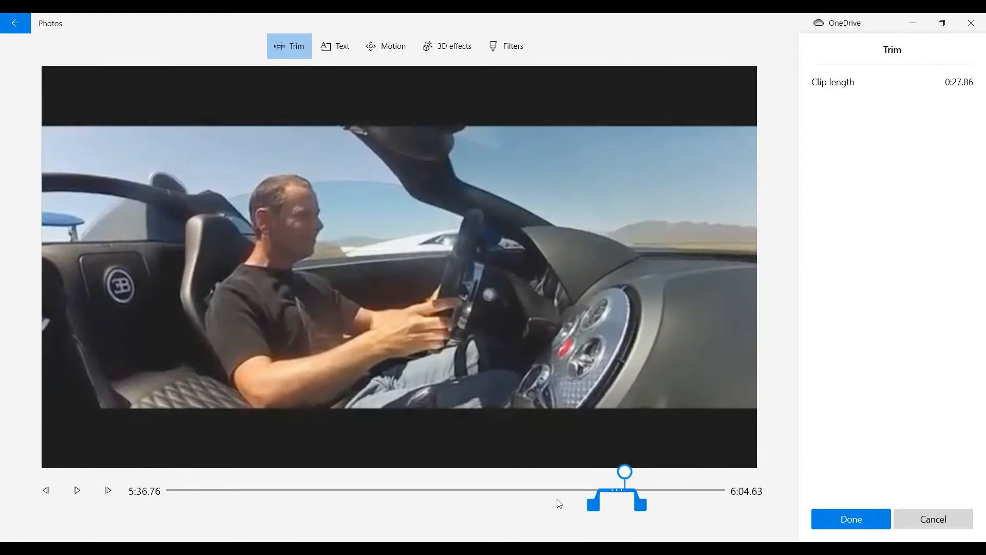
click(79, 500)
drag(600, 471, 626, 476)
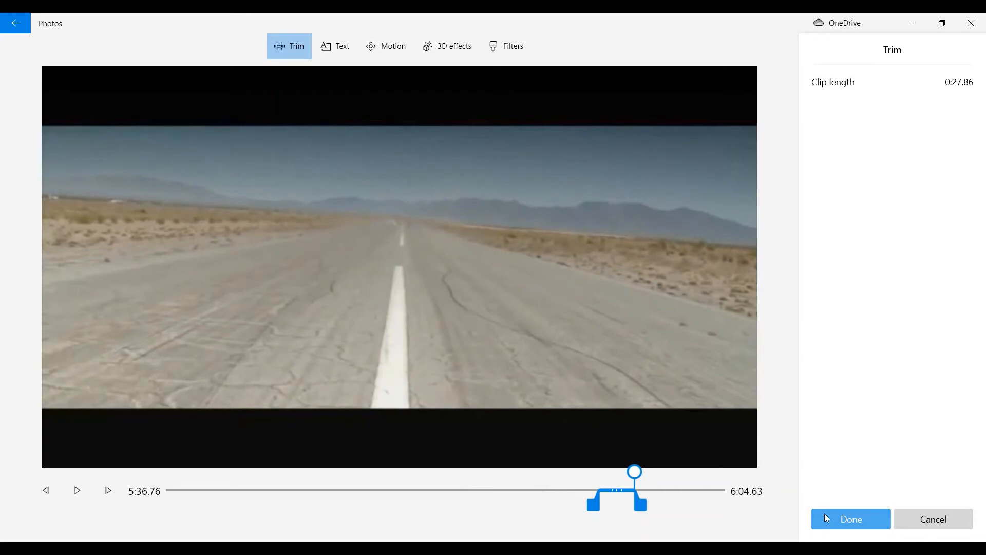
click(825, 513)
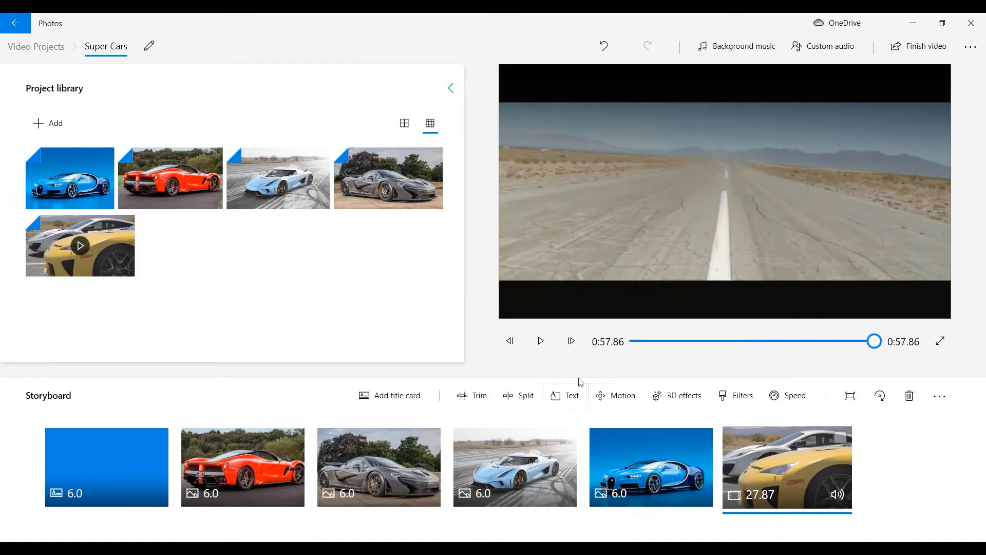
Step: Split the trimmed video clip into two clips at 0:10.40
click(529, 395)
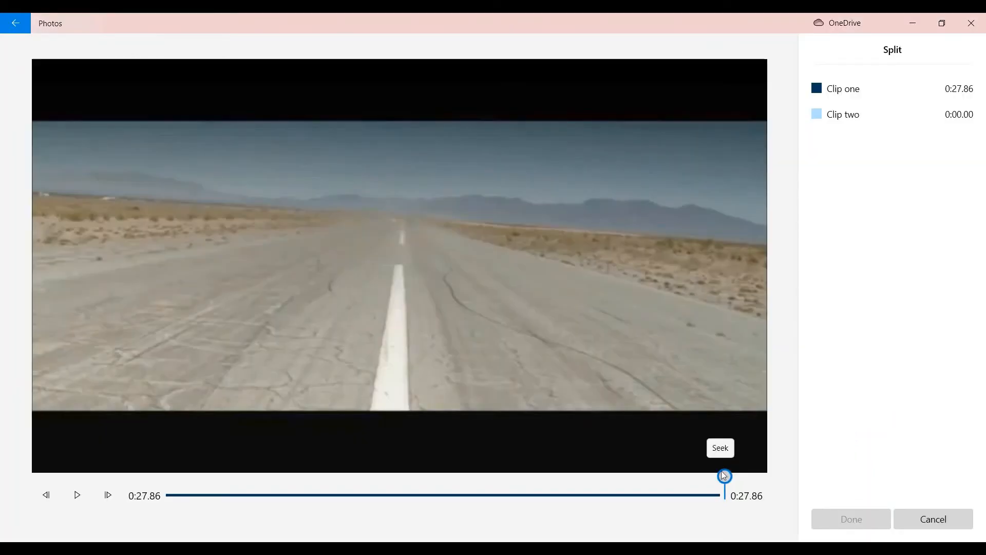
drag(724, 475, 377, 475)
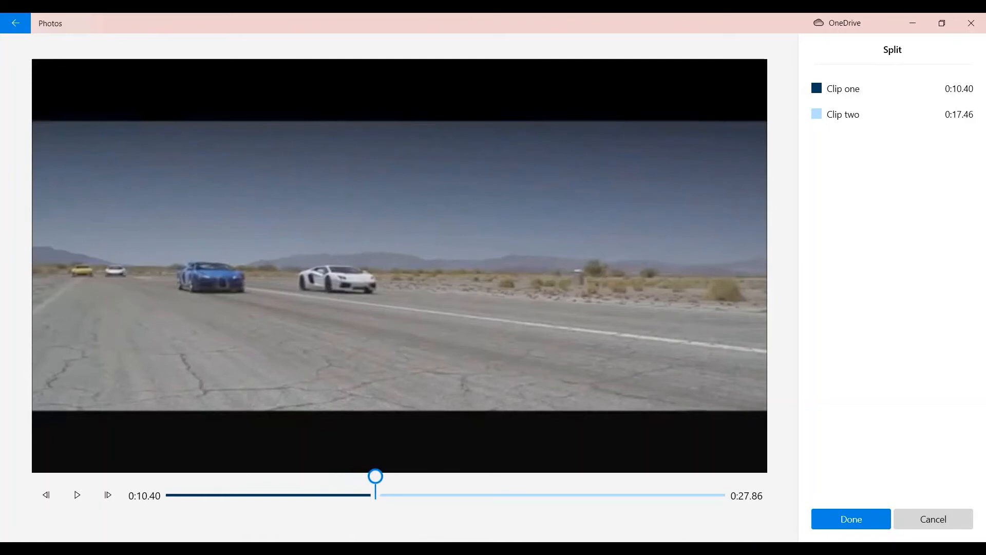
click(837, 515)
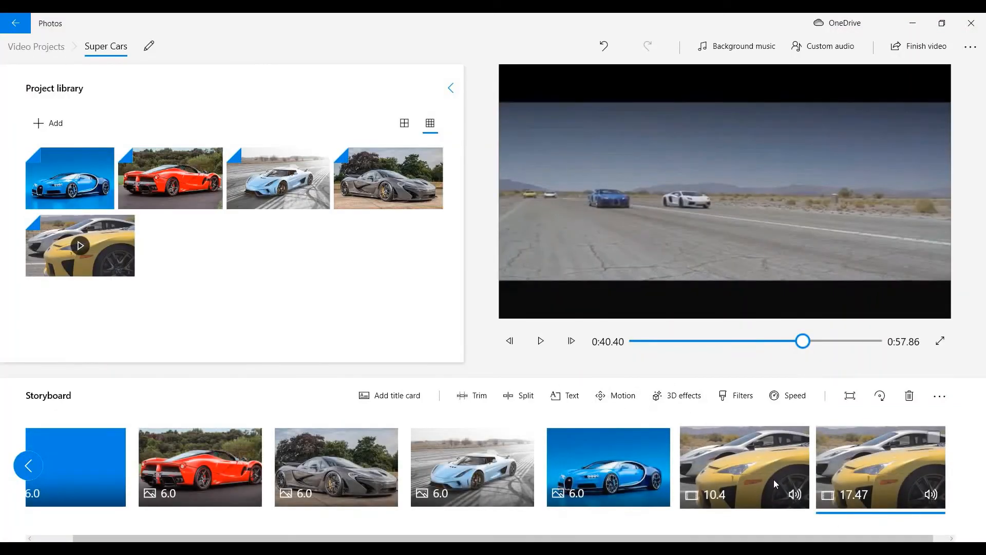
Step: Play back the video from the split point to review the second part of the split clip
click(774, 479)
click(536, 353)
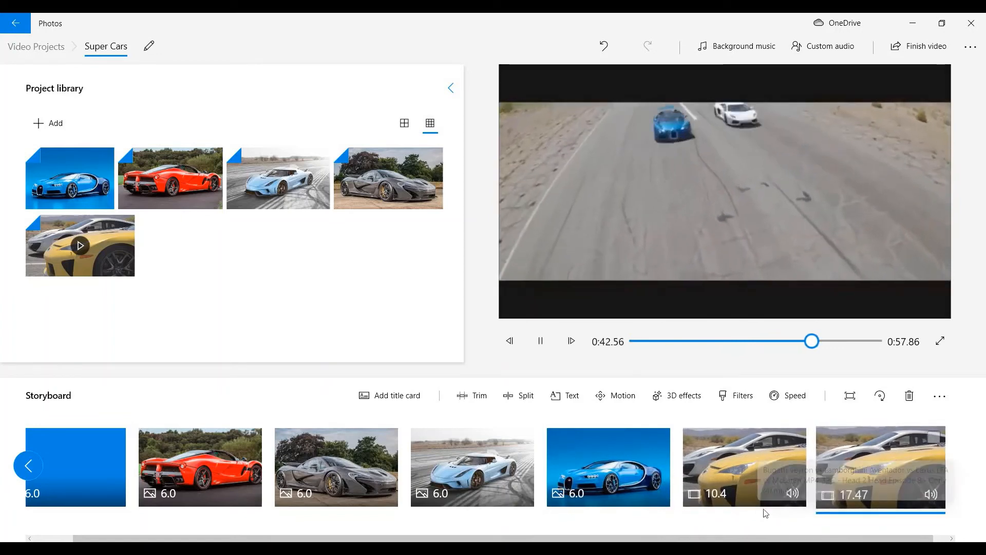
click(540, 341)
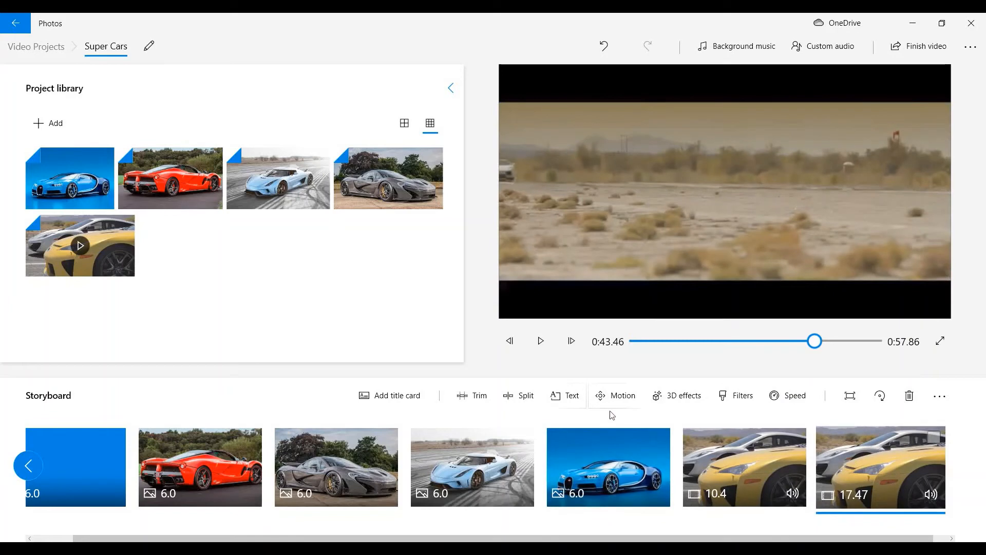
Step: Set the last clip's speed to the fastest setting, 64x, and play back the result
click(795, 400)
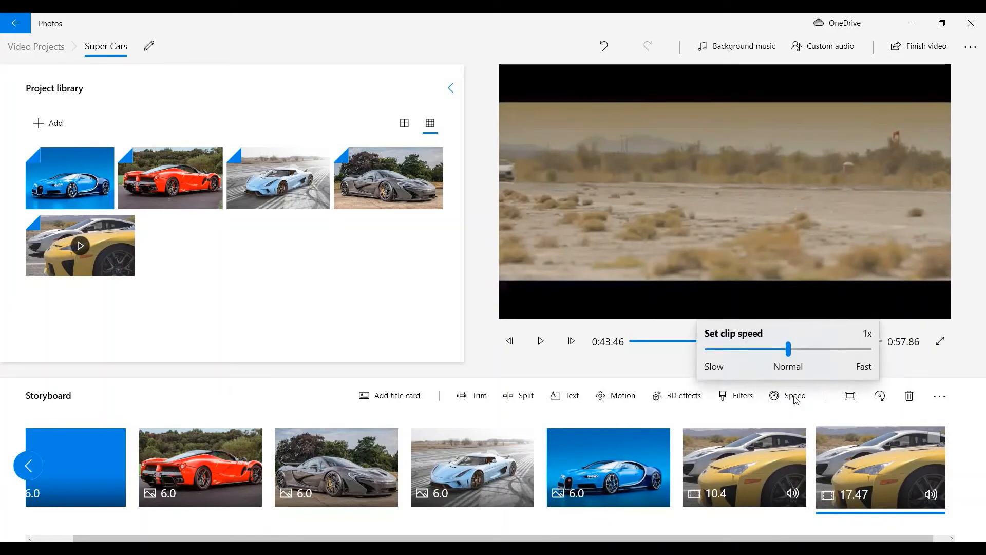
drag(792, 354, 888, 349)
click(604, 373)
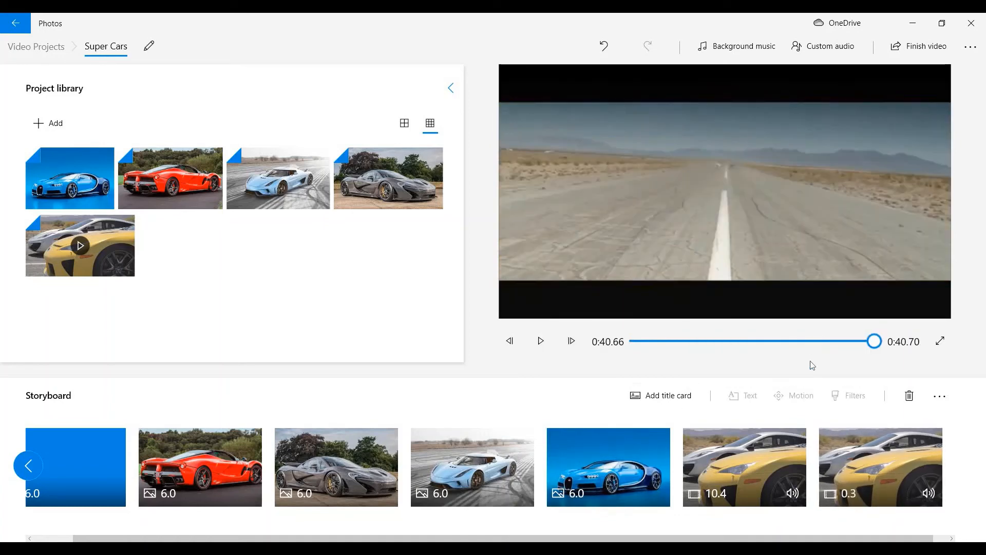
drag(870, 347, 853, 353)
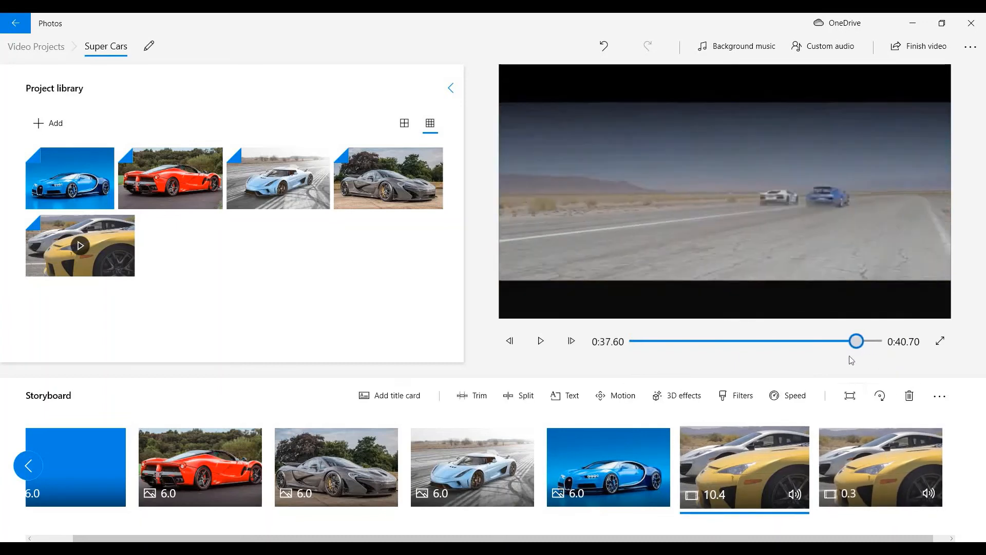
click(857, 441)
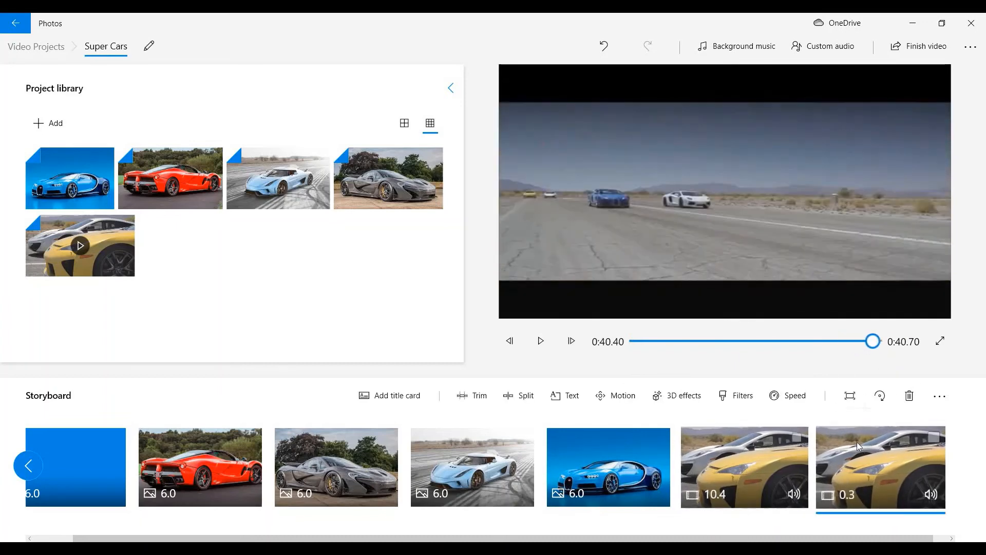
click(543, 341)
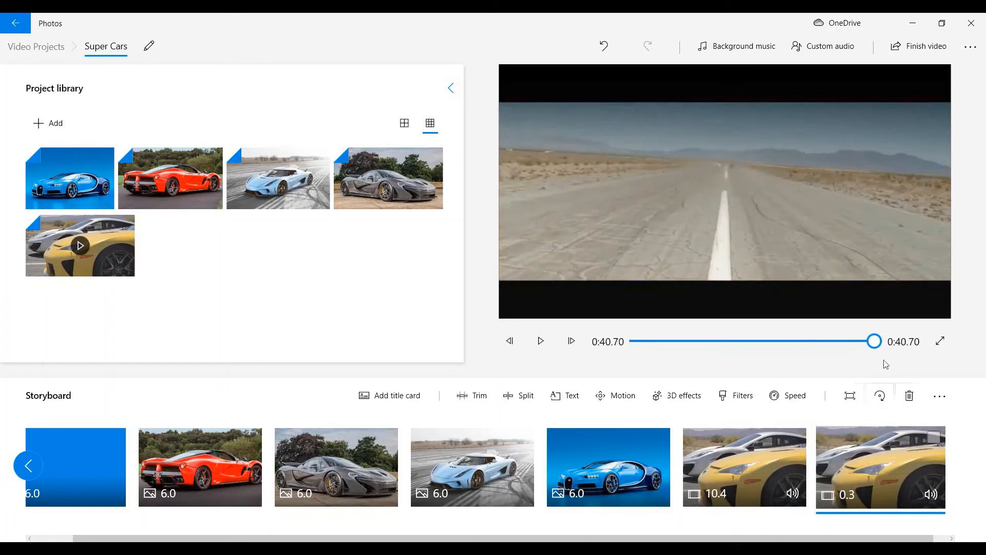
drag(874, 351, 833, 341)
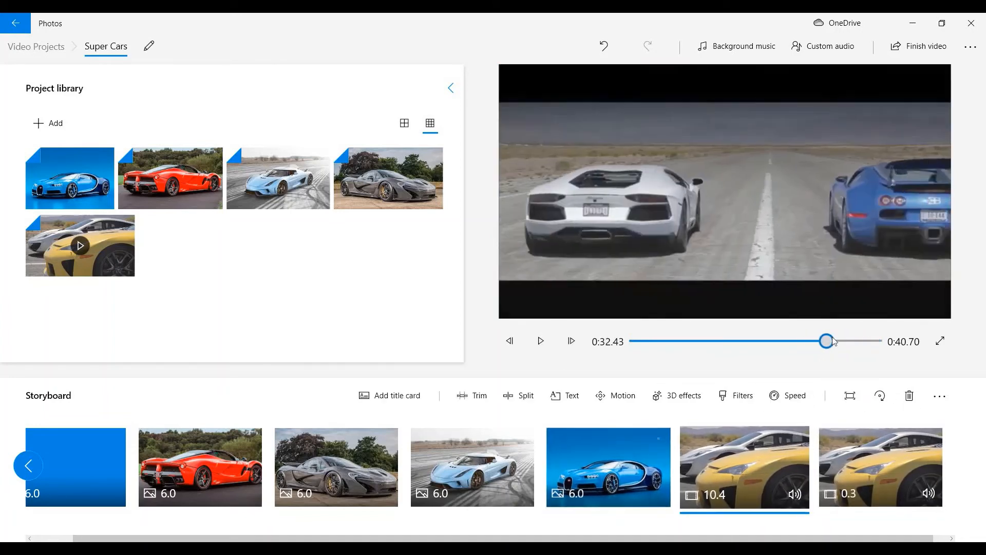
click(840, 456)
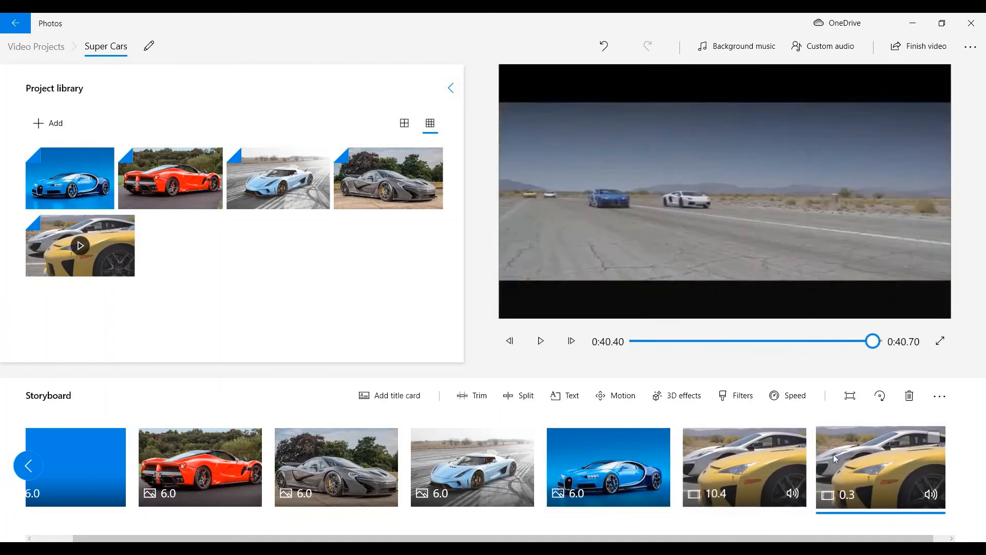
click(540, 341)
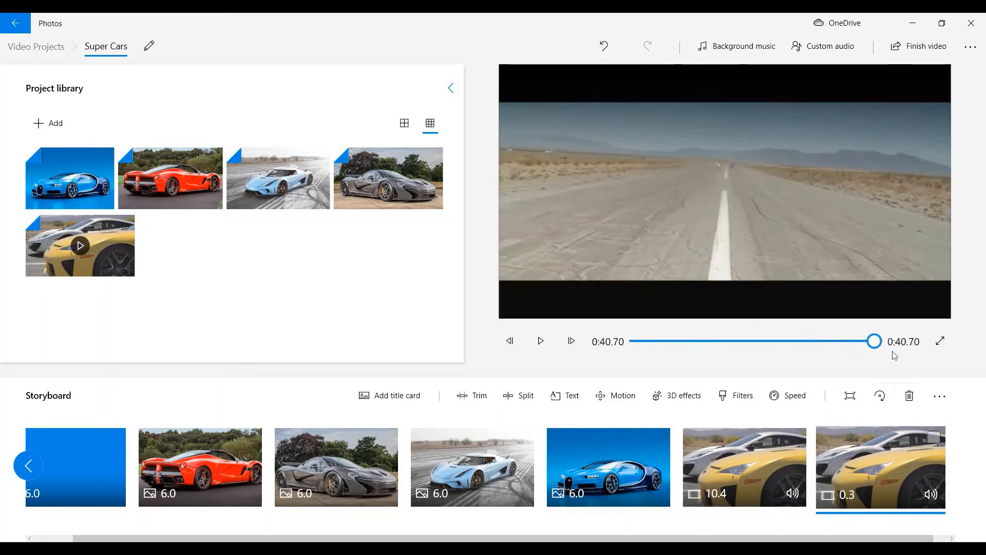
Step: Set the last clip's speed to the slowest setting, 0.02x, and play back the result
click(779, 398)
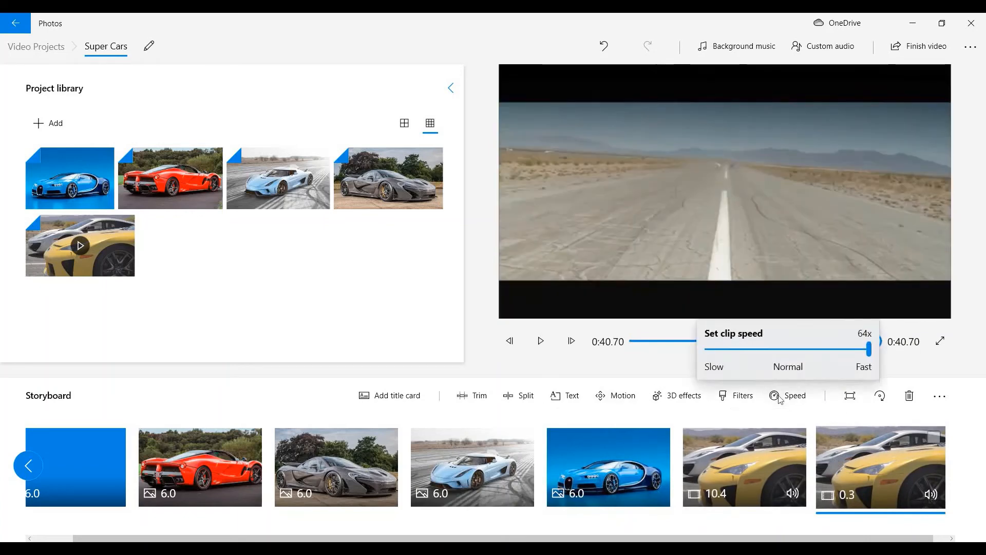
drag(809, 362, 790, 365)
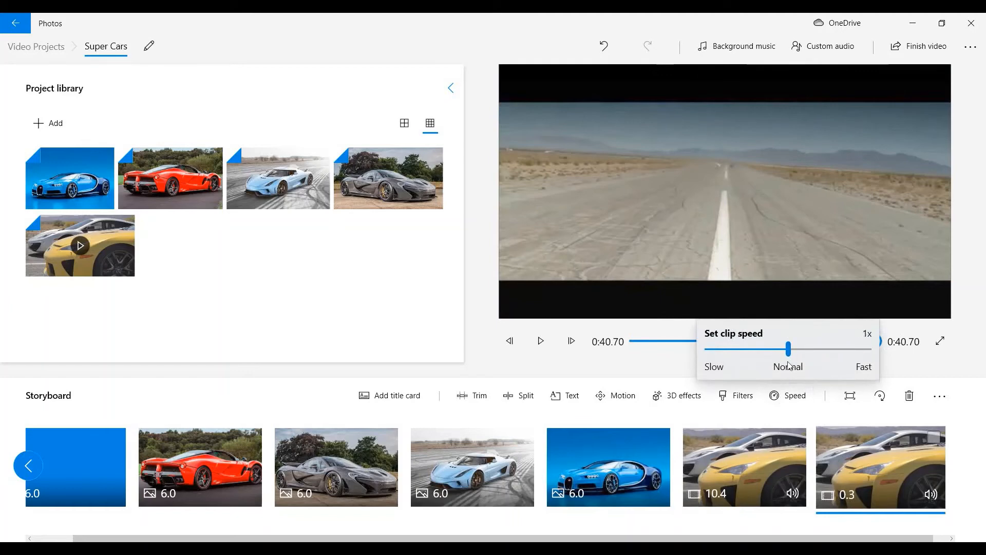
click(712, 353)
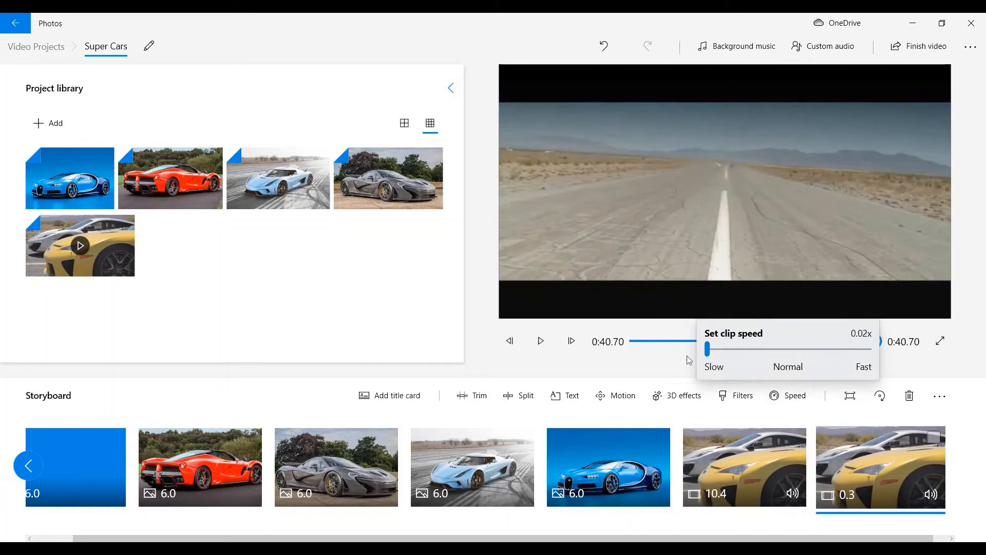
click(556, 372)
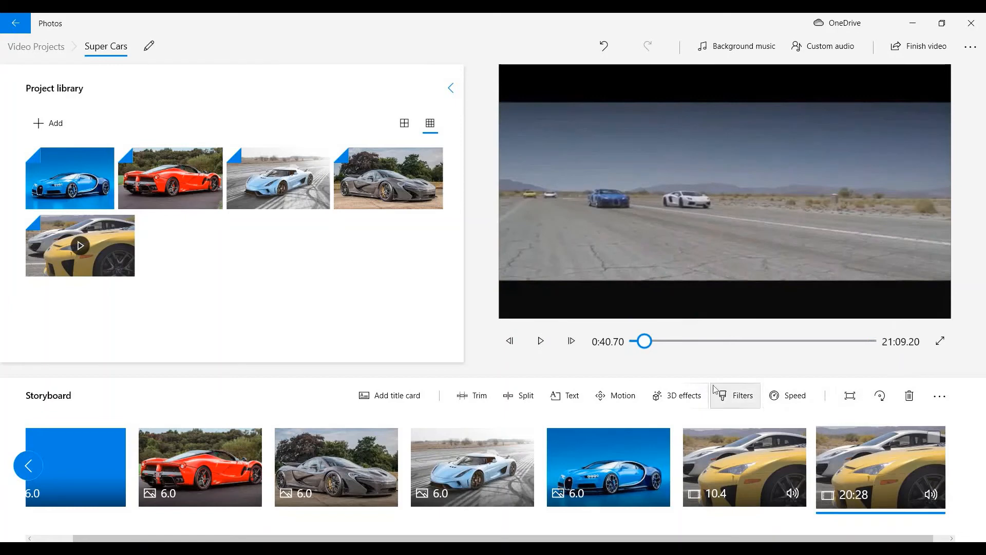
click(550, 340)
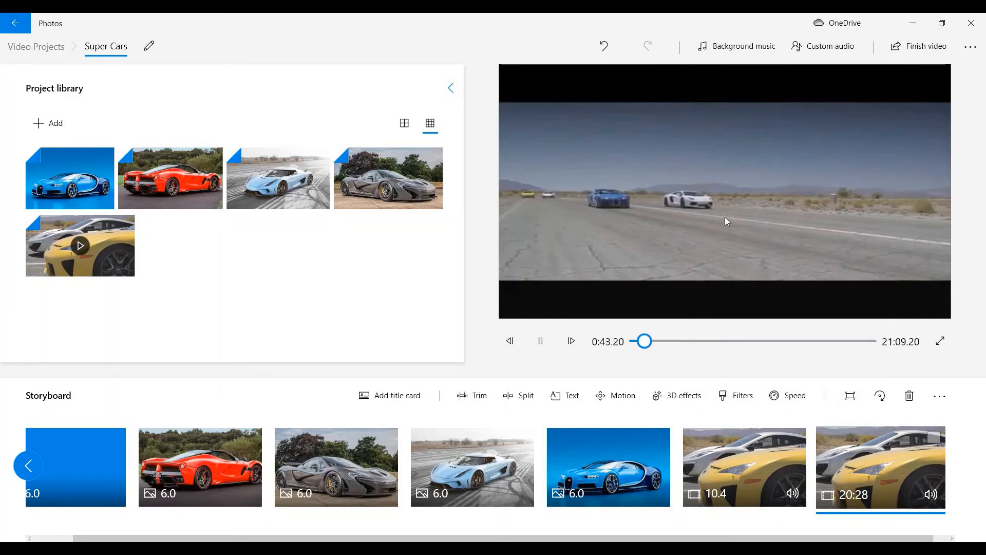
click(540, 341)
Step: Return the last clip's speed to the normal 1x setting
click(789, 395)
drag(707, 349, 789, 351)
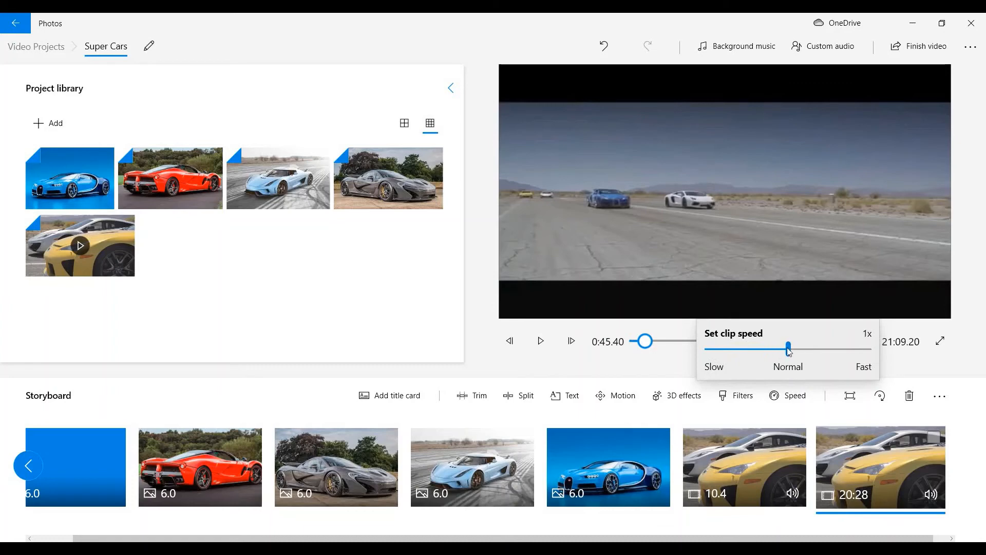
click(660, 367)
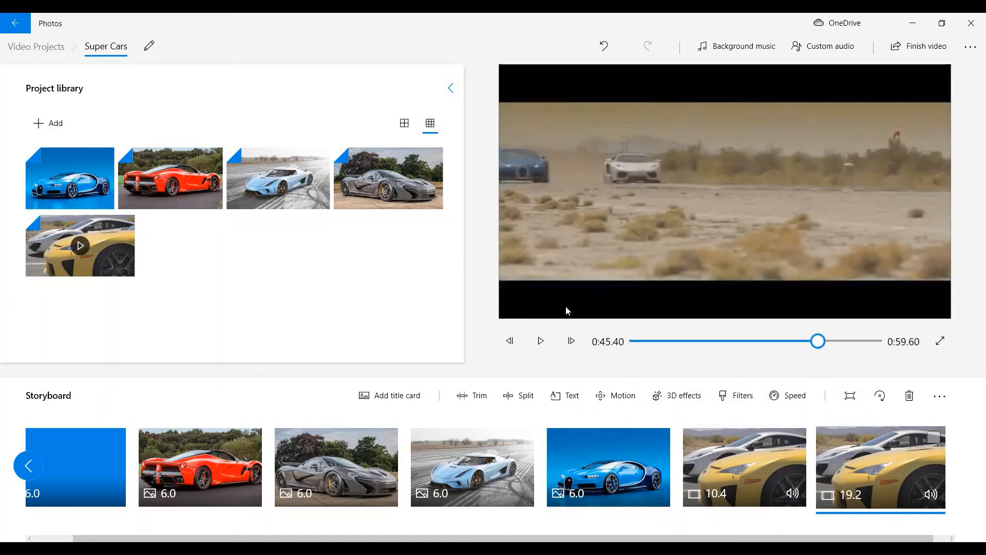
Step: Play back the last clip at normal speed and the opening title card from the beginning of the video
click(535, 352)
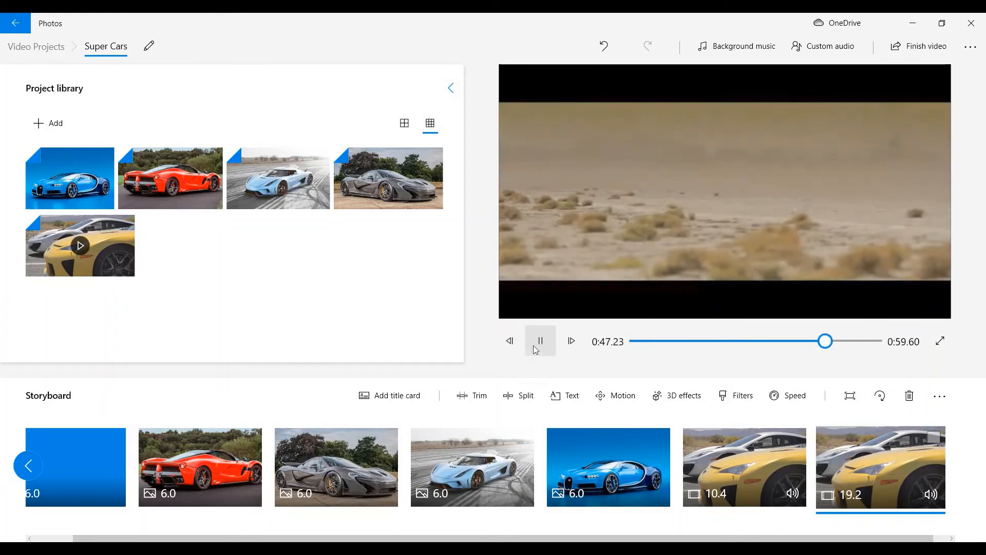
drag(828, 340, 541, 347)
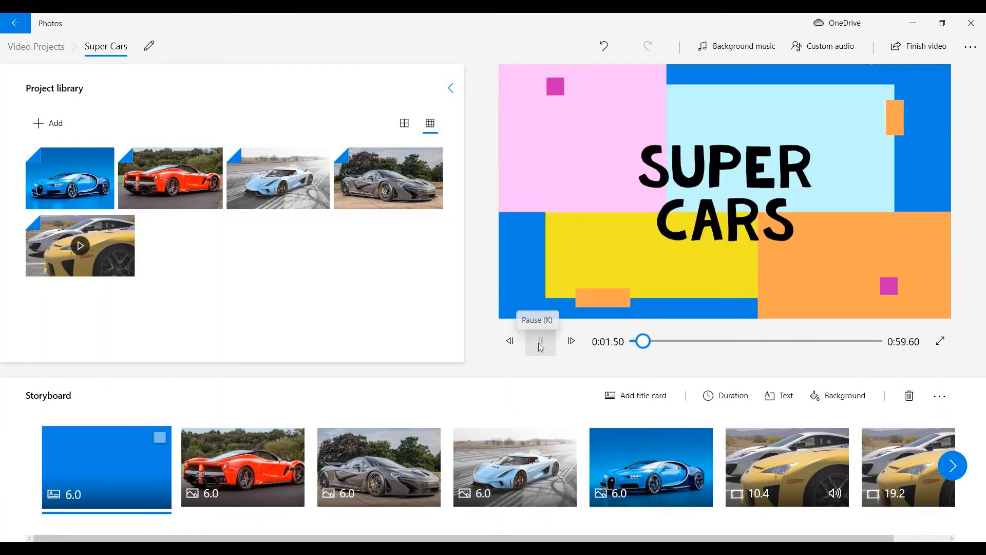
click(540, 343)
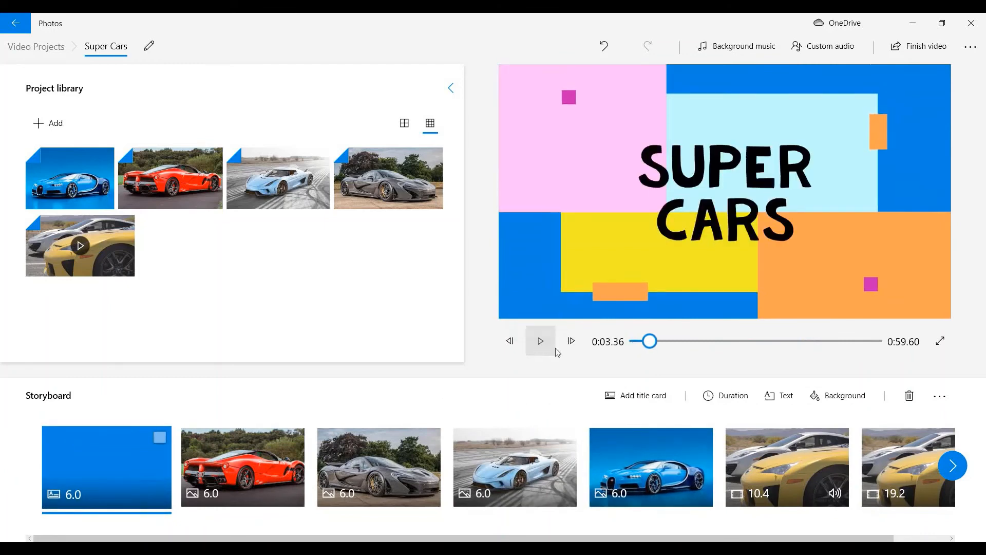
Step: Try the Classic, Adventure, Pearl, Denim and Iceberg filters on the Bugatti picture
click(650, 463)
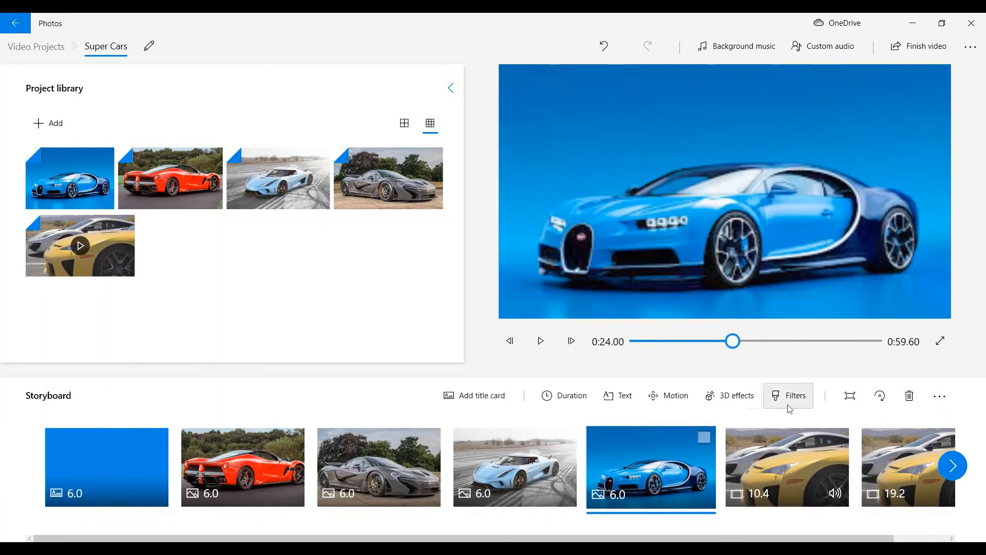
click(789, 406)
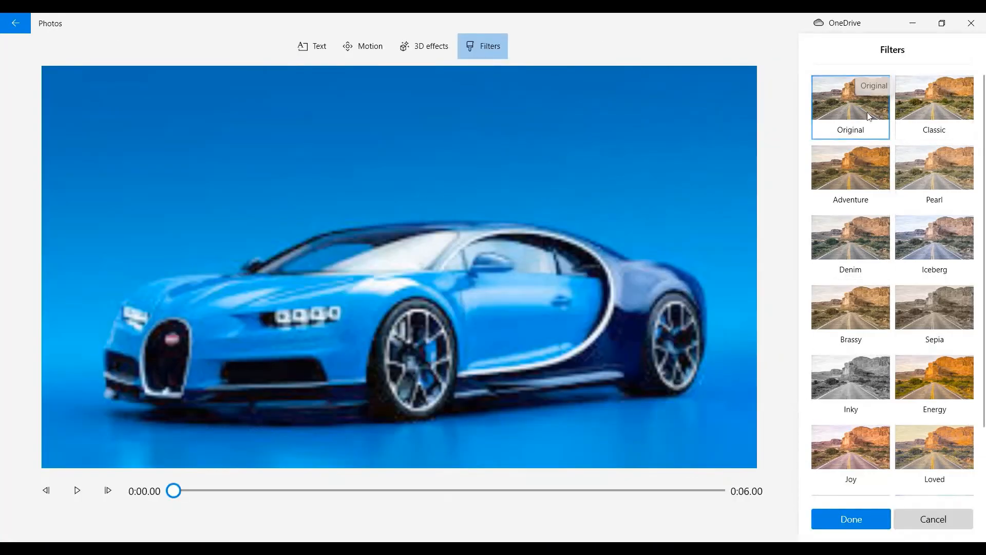
click(929, 109)
click(858, 176)
click(950, 168)
click(846, 251)
click(926, 238)
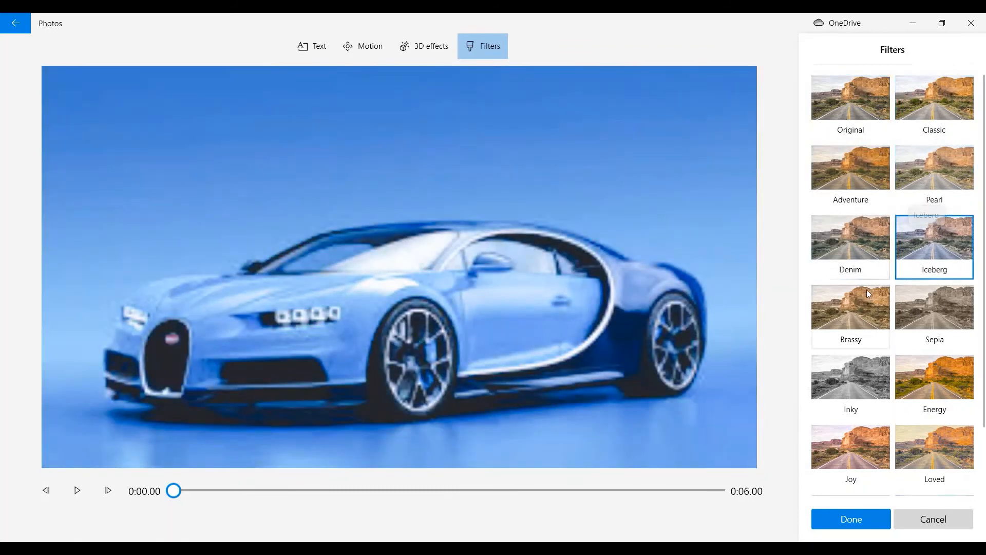
Step: Try the Brassy, Sepia, Inky, Energy and Joy filters on the Bugatti picture
click(848, 309)
click(932, 308)
click(863, 369)
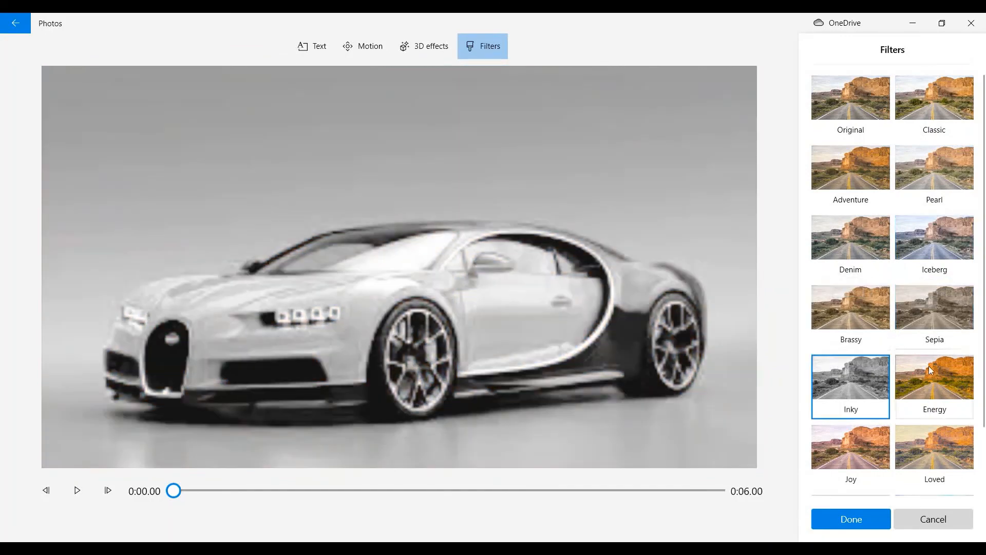
click(927, 365)
click(862, 441)
click(856, 405)
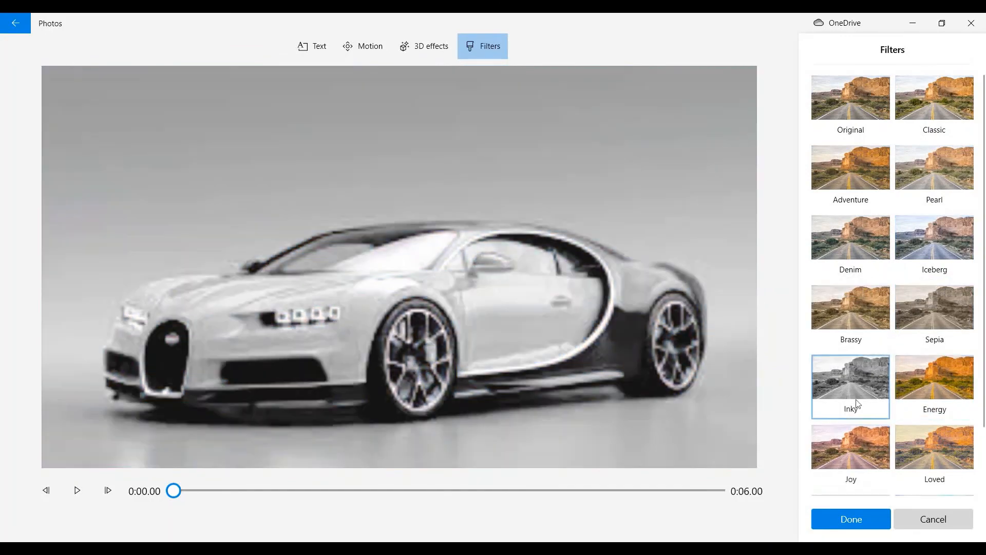
click(931, 403)
Step: Try the Pixel, Arcade, Loved and Joy filters, and apply the Original filter to the Bugatti picture
scroll(926, 390, down, 2)
click(855, 443)
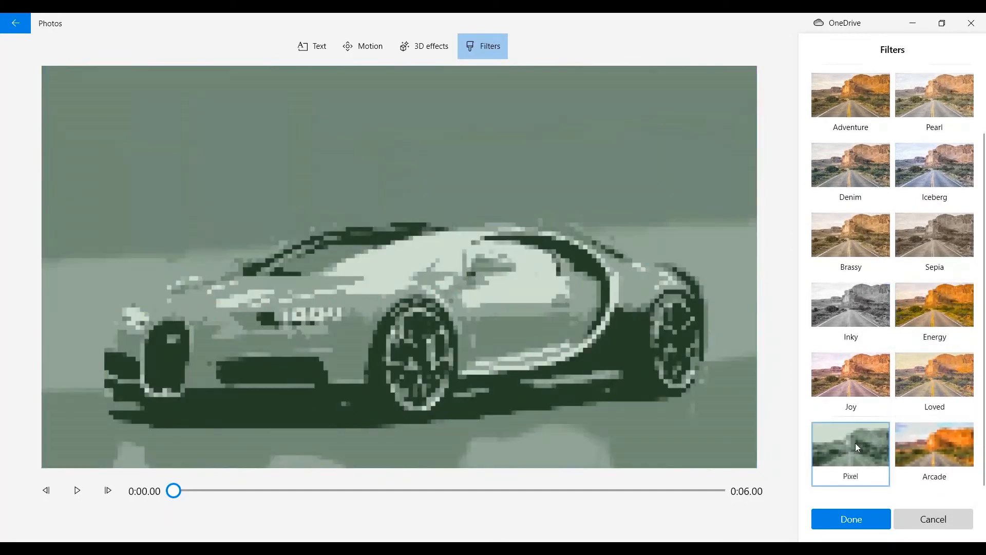
click(935, 436)
click(935, 377)
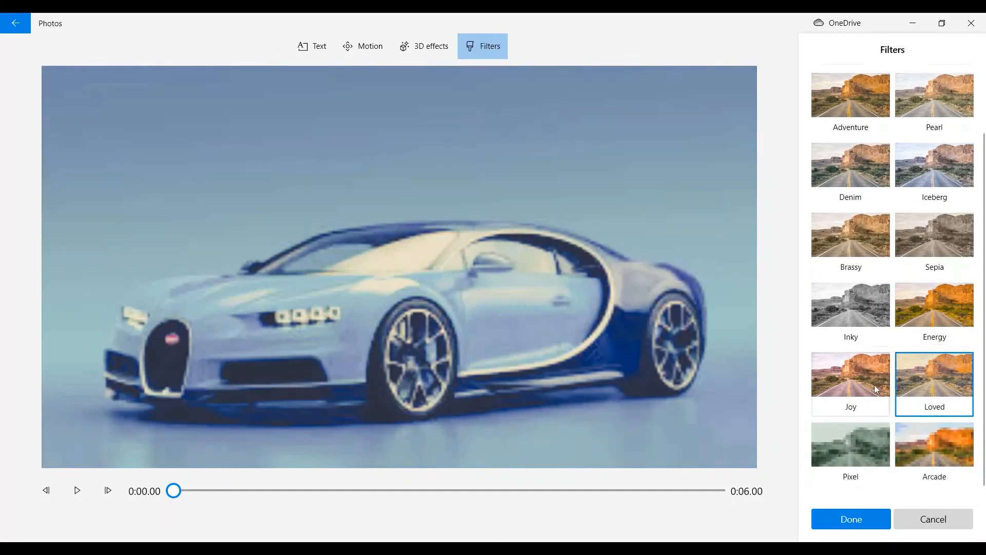
click(868, 385)
scroll(900, 181, up, 2)
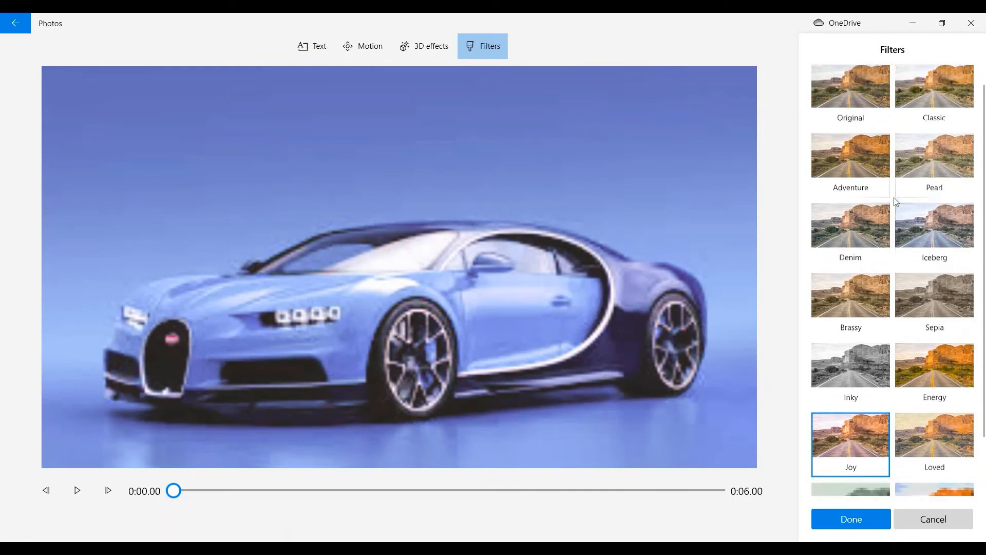
click(861, 107)
click(863, 514)
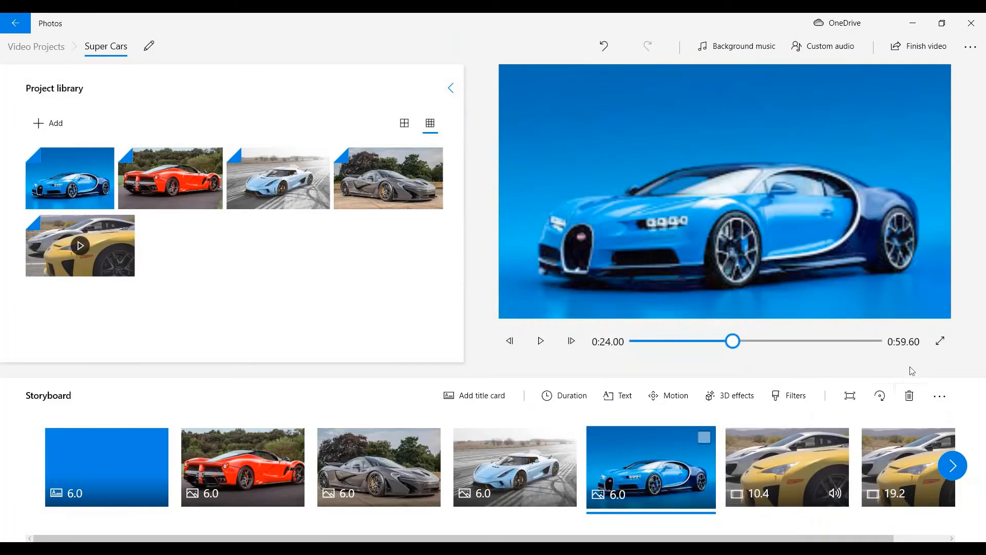
Step: Open the background music selection and preview the Amplified, Anodised, Arcade Party and Blossoming tracks
click(747, 54)
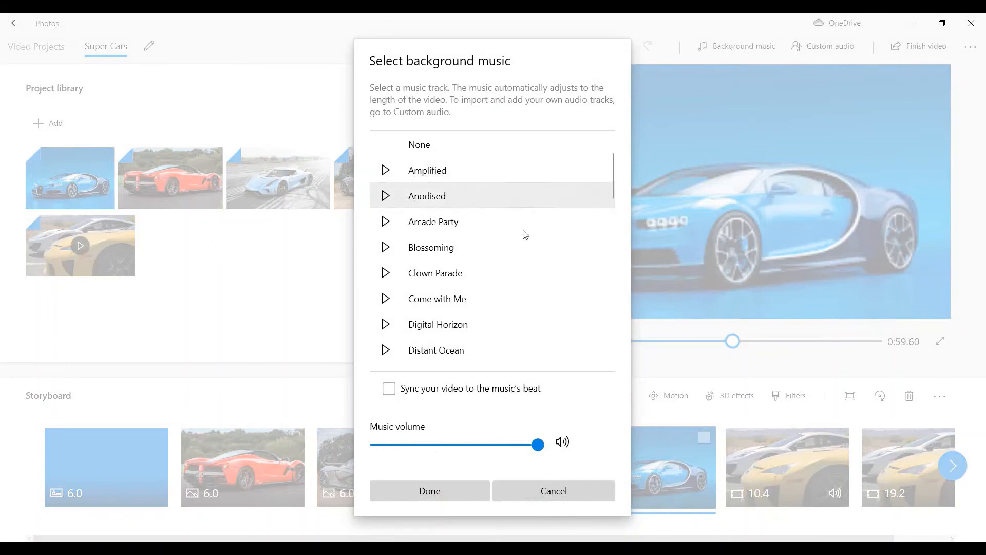
drag(542, 442, 542, 442)
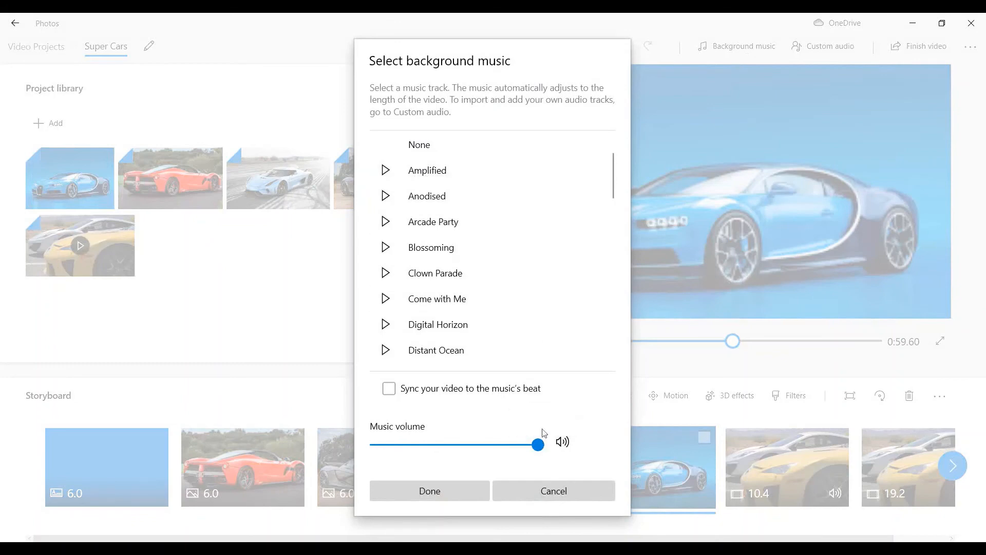
click(386, 171)
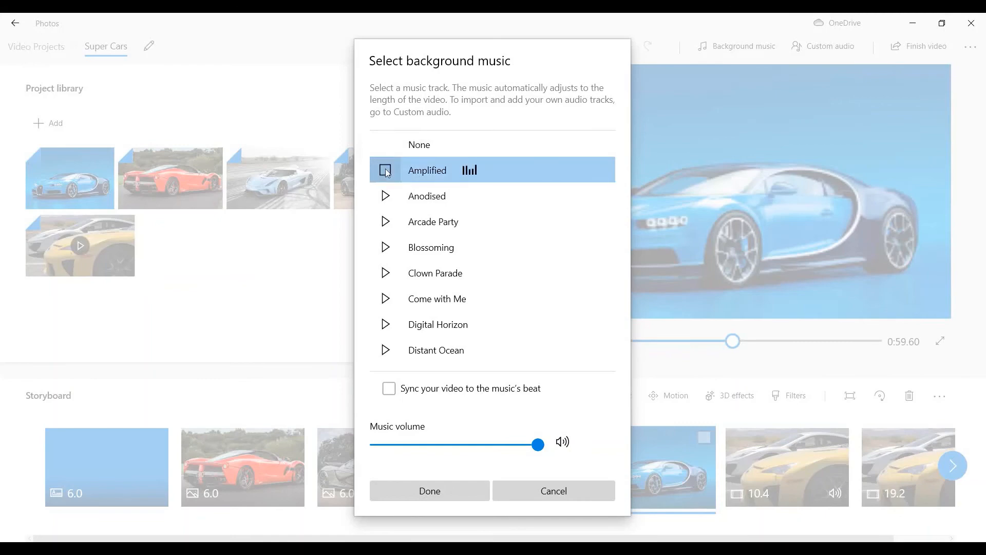
click(386, 195)
click(386, 221)
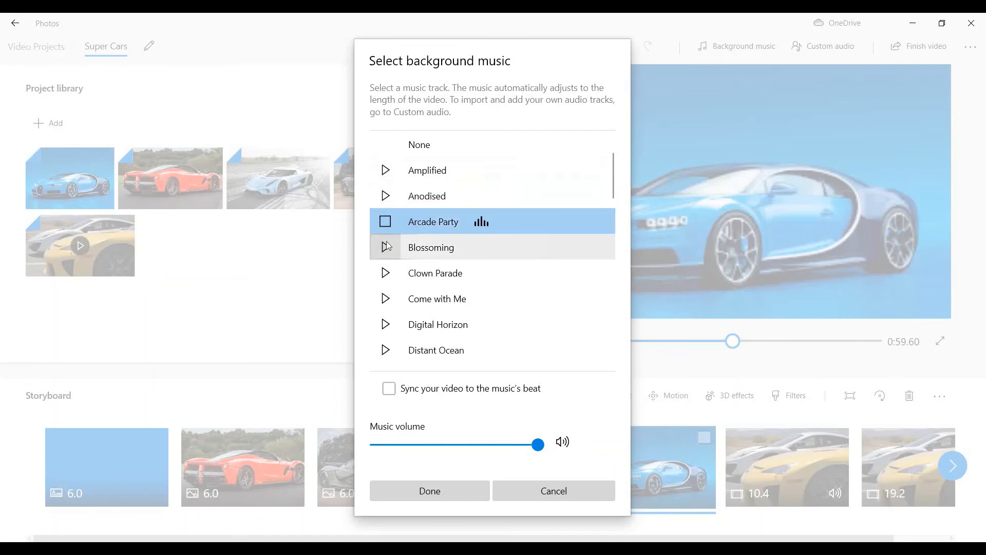
click(386, 247)
Step: Apply the Explorer track as background music with the music volume at maximum
scroll(388, 287, down, 3)
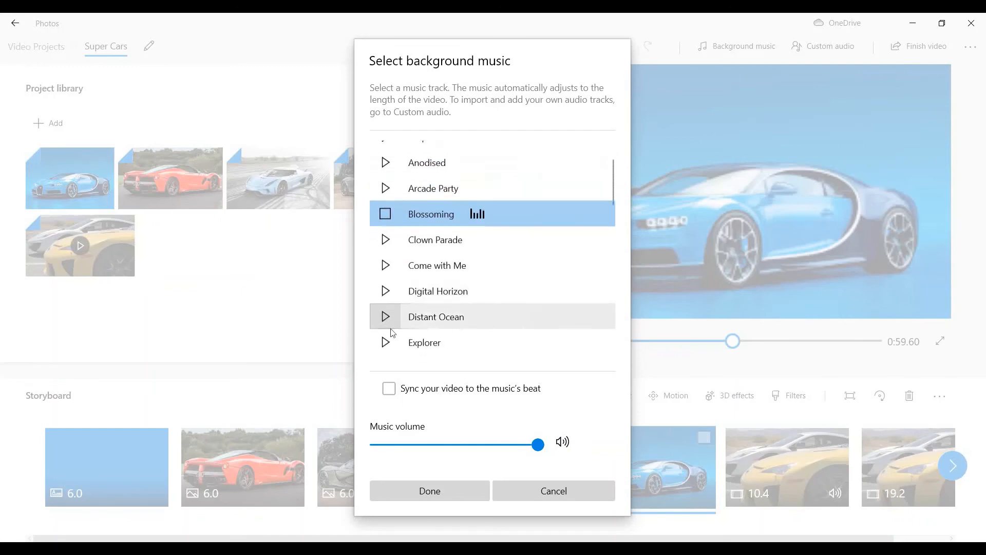
click(386, 309)
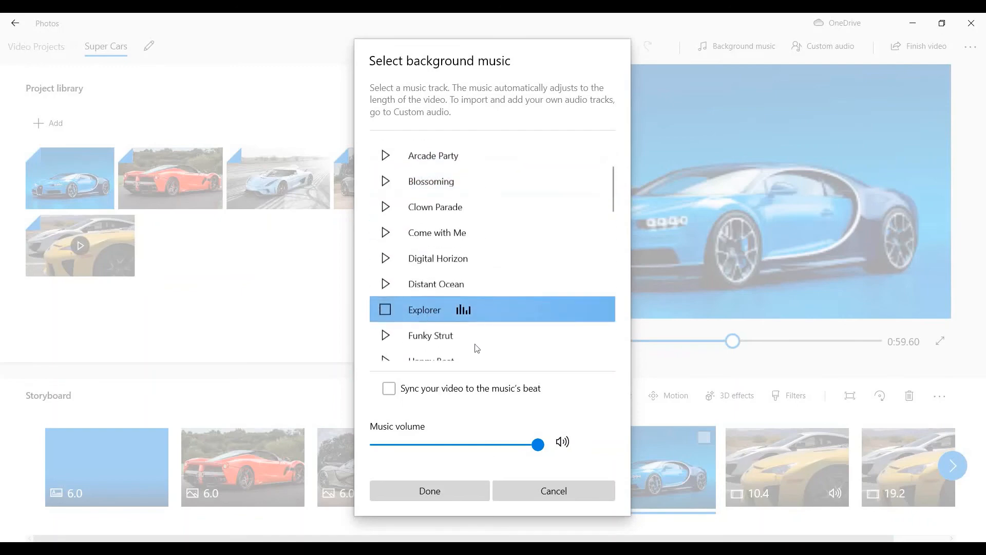
drag(538, 444, 587, 443)
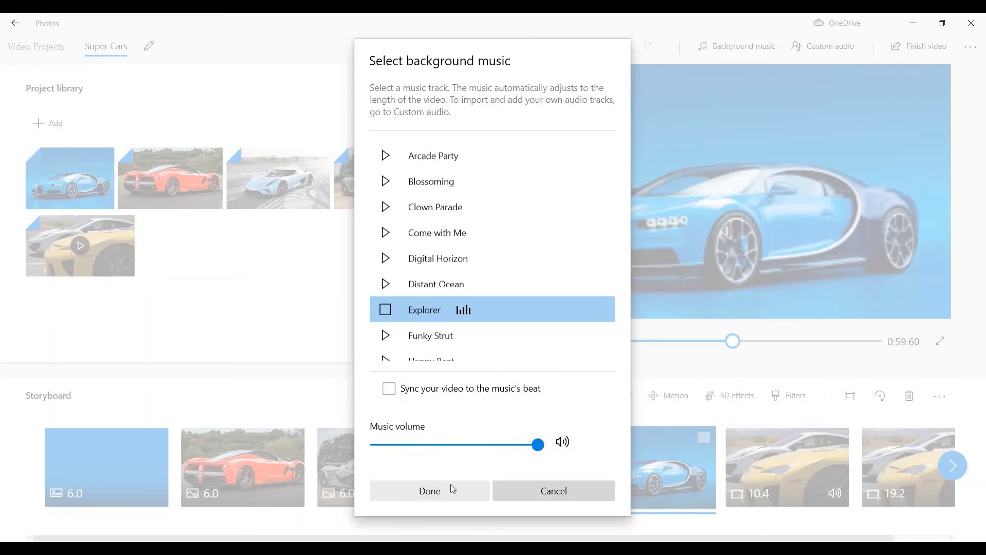
click(452, 490)
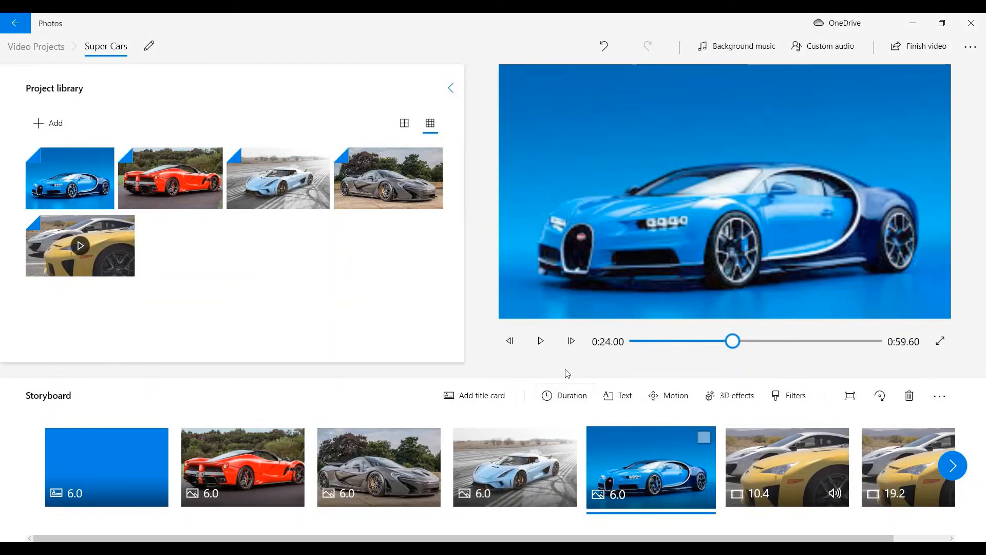
Step: Place the Big_Explosion_Cut custom audio clip at the very start of the video timeline, without adding another audio file
click(842, 49)
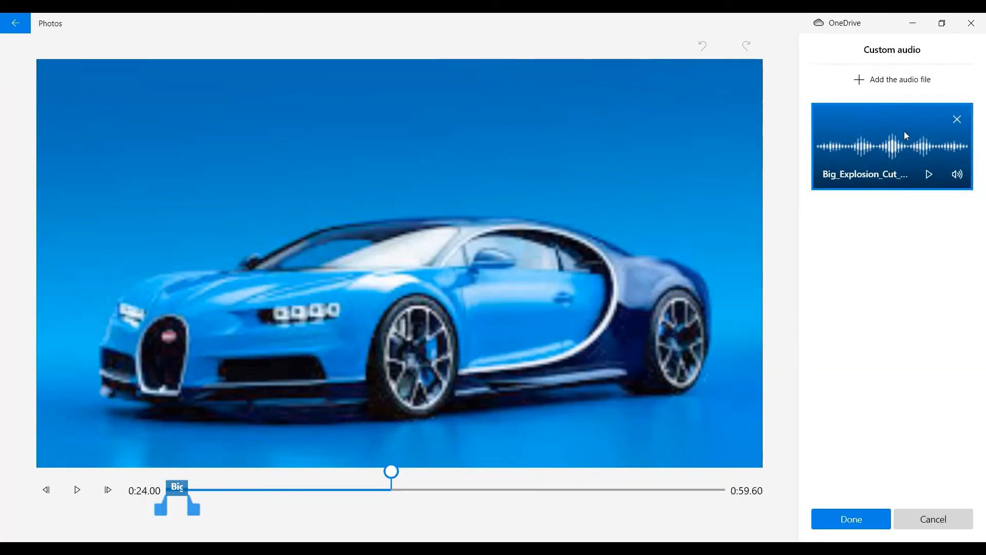
click(907, 78)
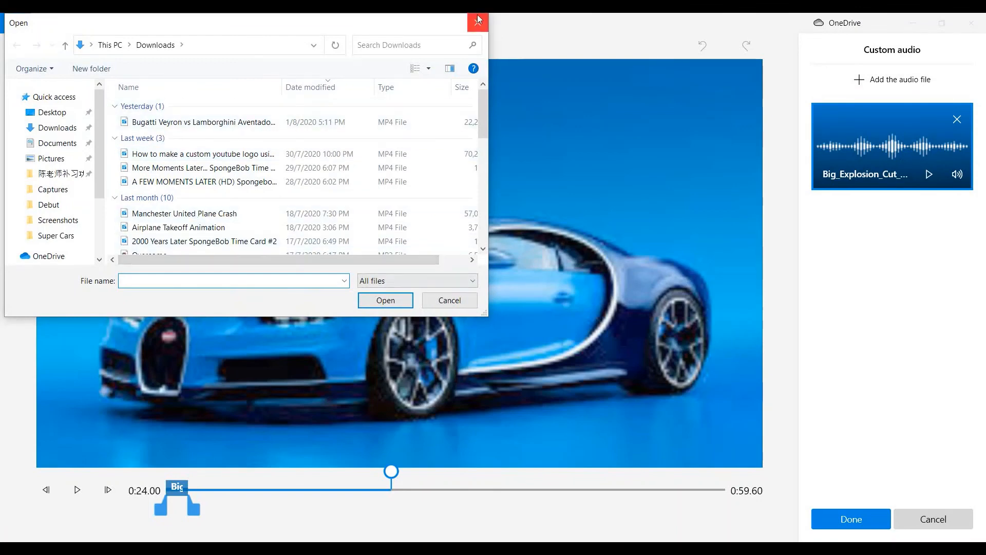
click(478, 20)
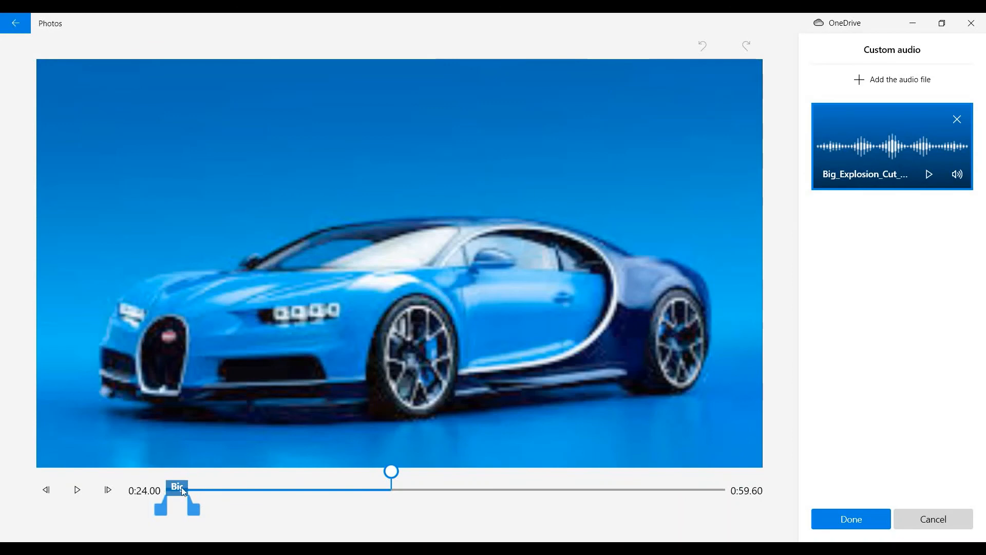
drag(205, 489, 158, 489)
click(828, 519)
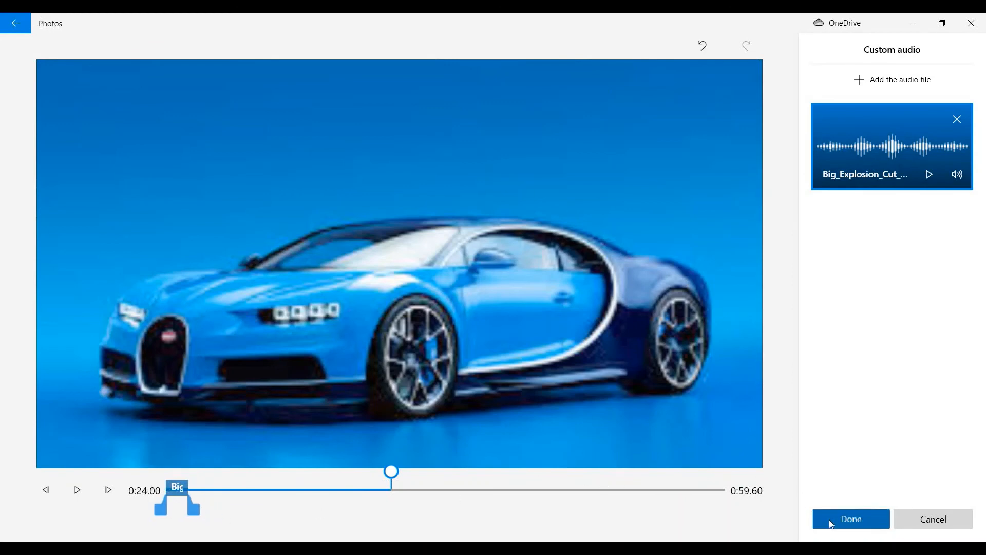
Step: Play back the opening title card and the start of the Ferrari picture to check the audio
click(81, 488)
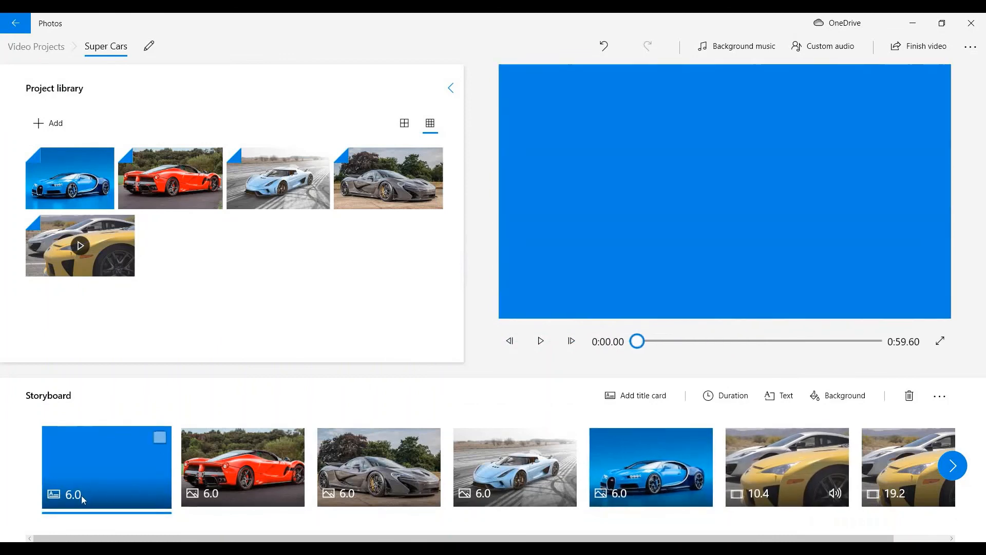
click(542, 341)
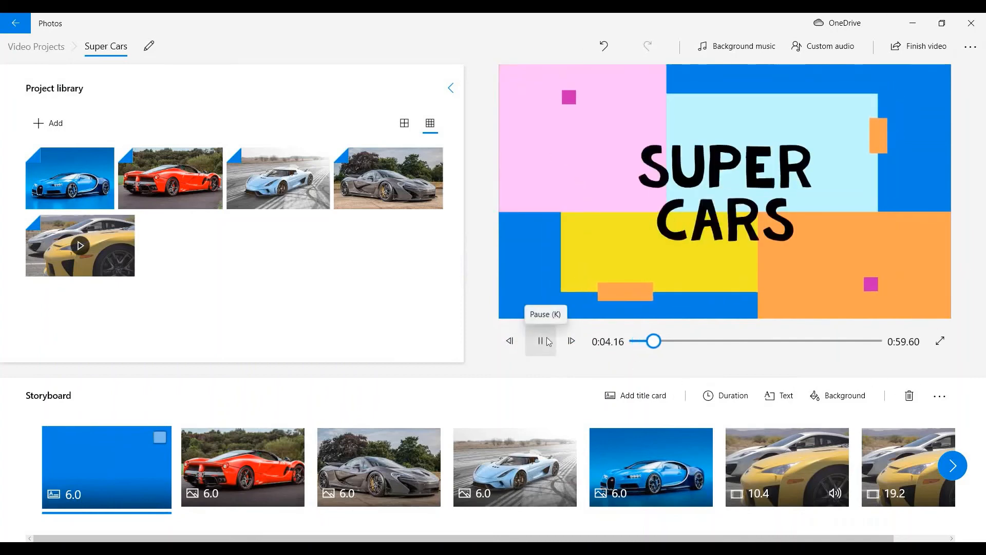
click(547, 341)
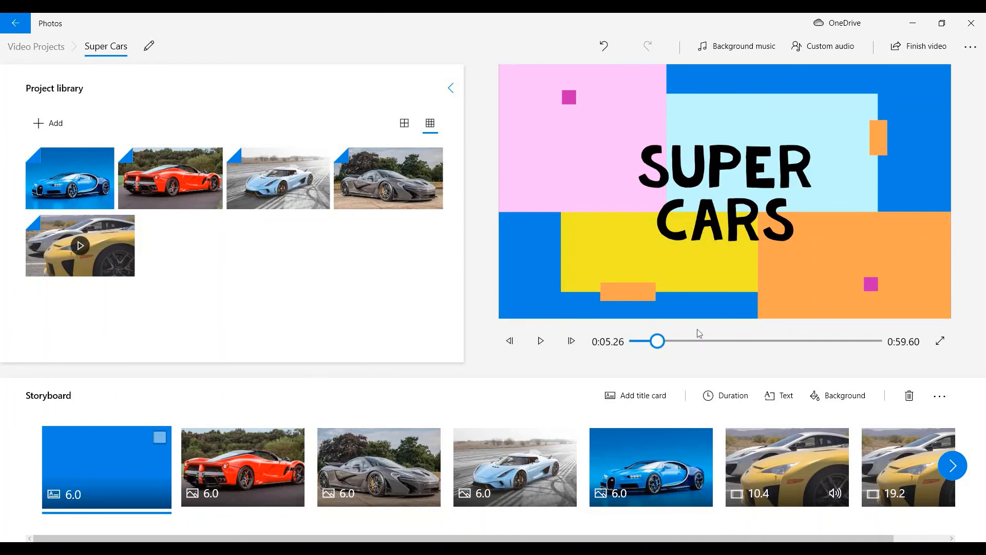
click(543, 347)
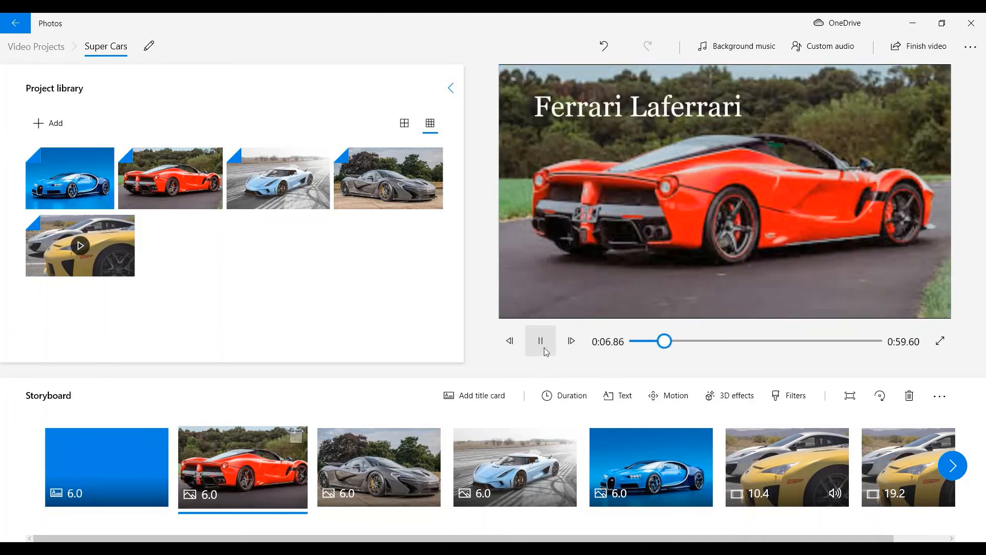
click(544, 347)
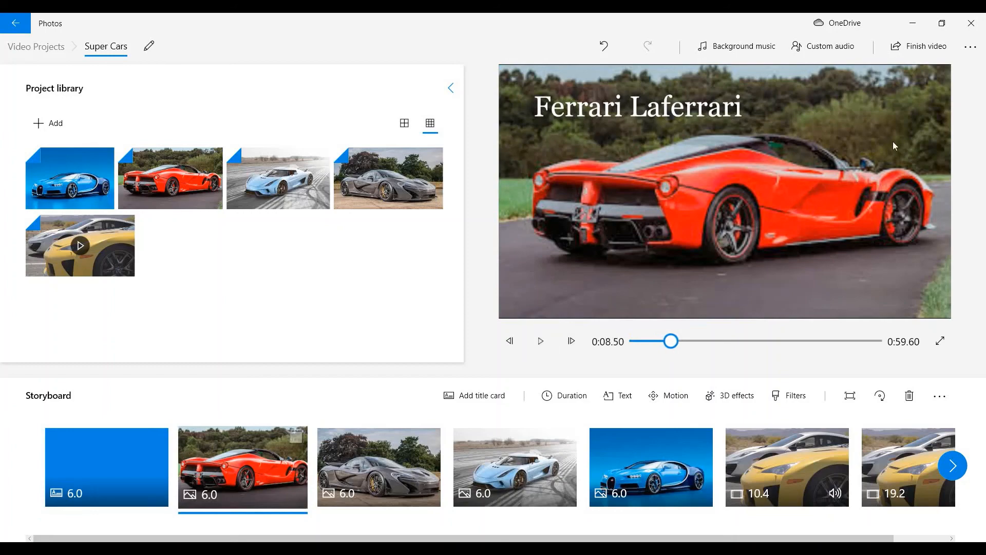
Step: Export the finished video in High 1080p quality as Super Cars to the Downloads folder, and close the exported video's preview
click(932, 45)
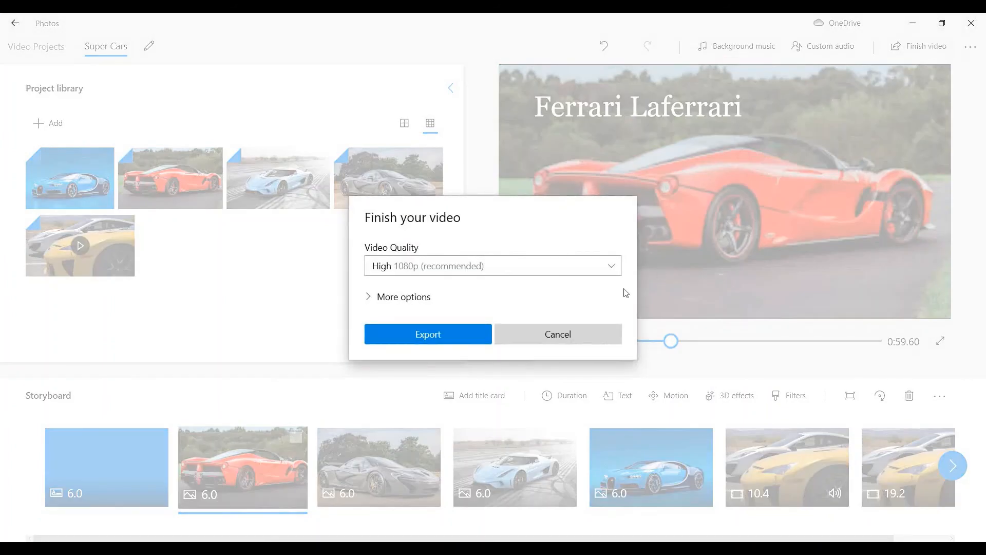
click(446, 341)
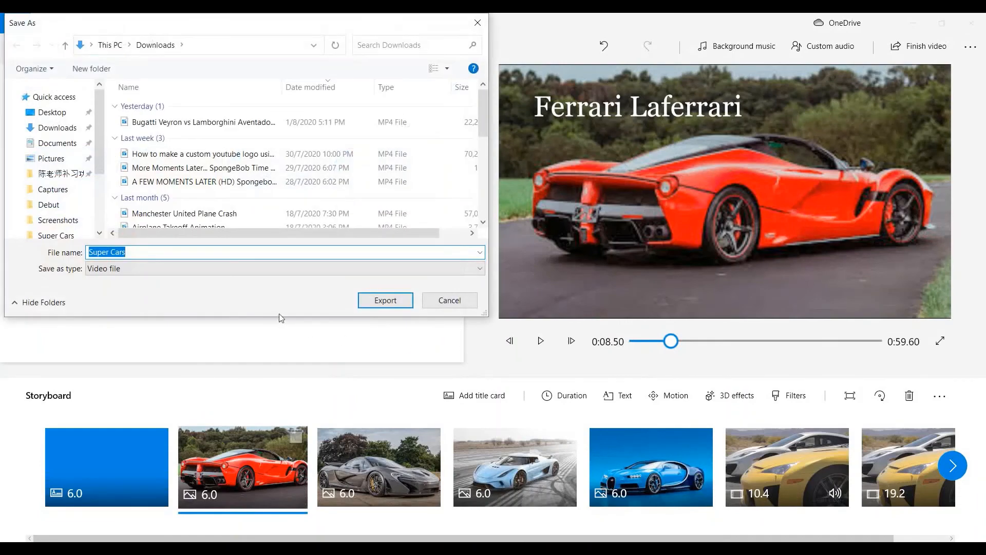
click(378, 303)
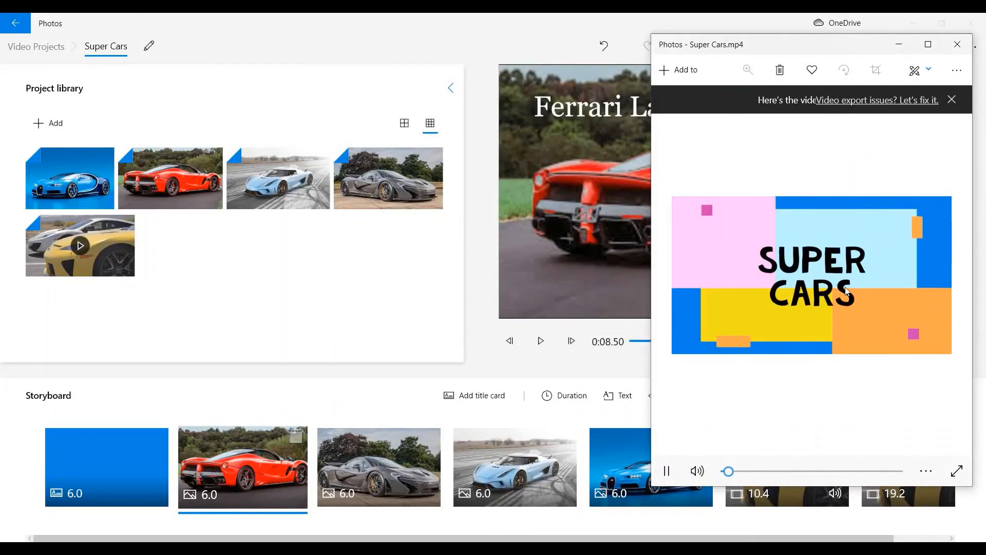
click(953, 46)
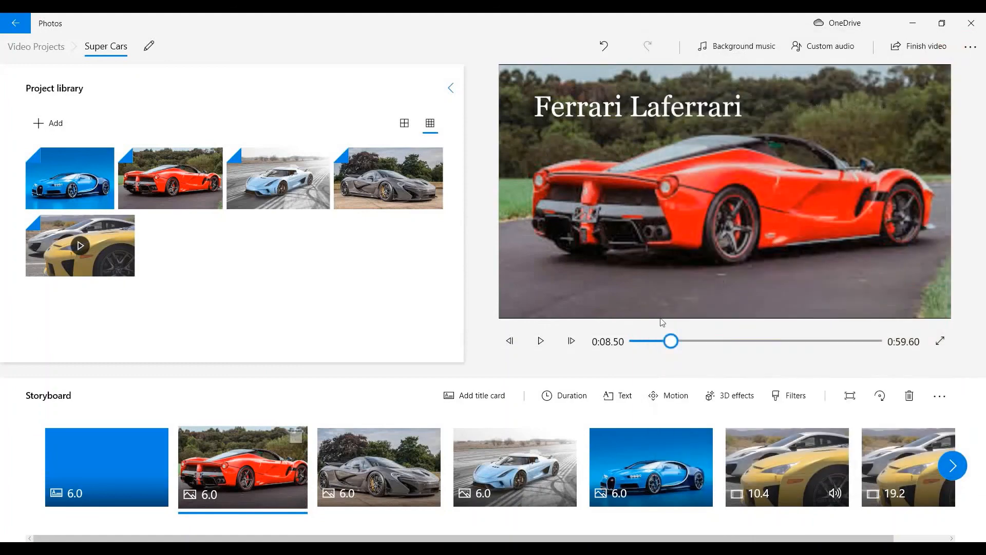